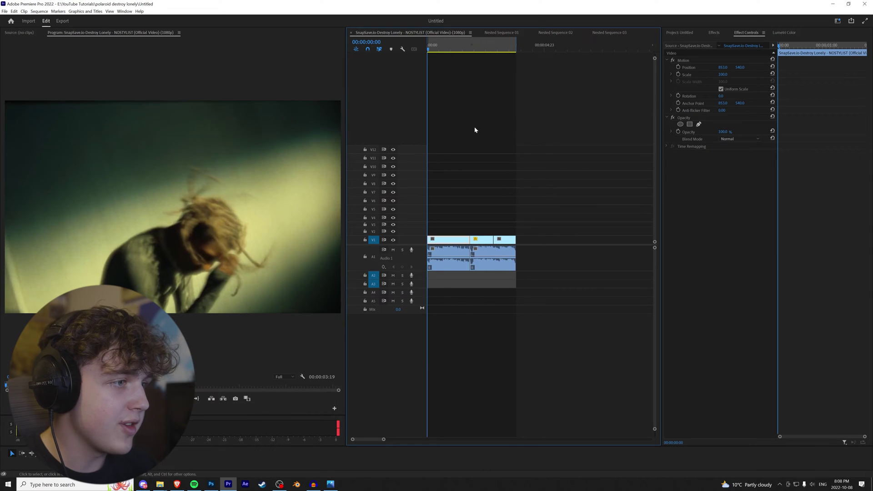
- Export the frame at 00:00:01:19 as a still image into a new folder named stills
{"action": "scroll", "coordinate": [473, 134], "scroll_direction": "up", "scroll_amount": 4}
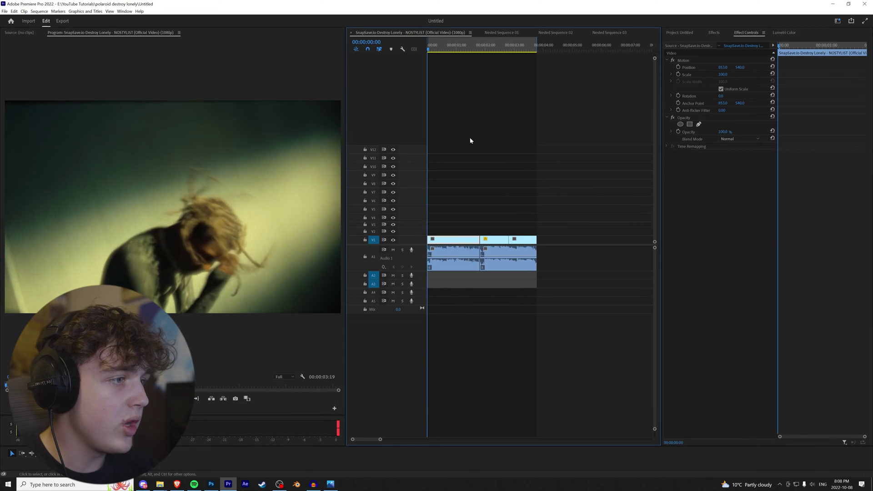
{"action": "left_click_drag", "start_coordinate": [484, 50], "coordinate": [507, 53]}
{"action": "key", "text": "equal"}
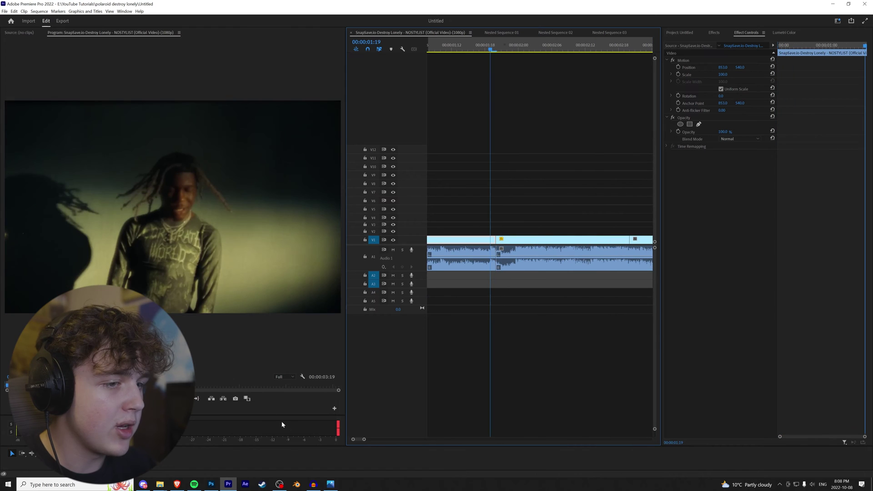
{"action": "left_click", "coordinate": [237, 399]}
{"action": "left_click", "coordinate": [463, 247]}
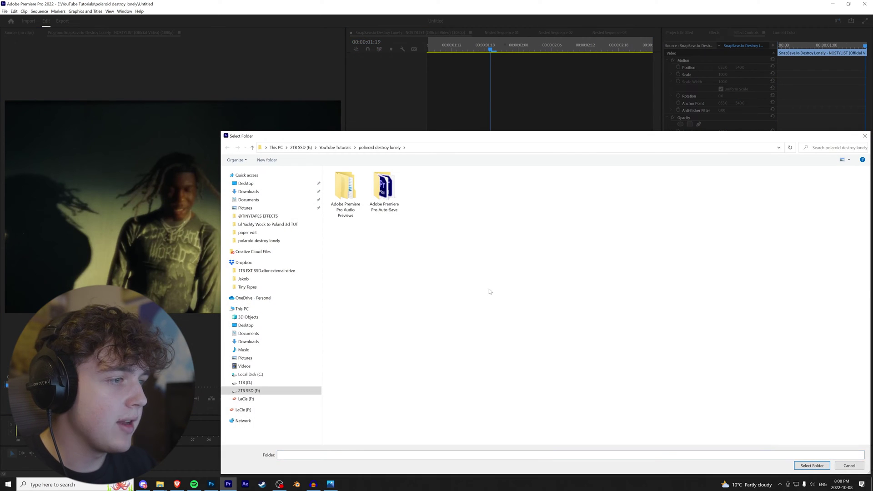
{"action": "right_click", "coordinate": [481, 294]}
{"action": "left_click", "coordinate": [571, 369]}
{"action": "type", "text": "stills"}
{"action": "key", "text": "Return"}
{"action": "key", "text": "Return"}
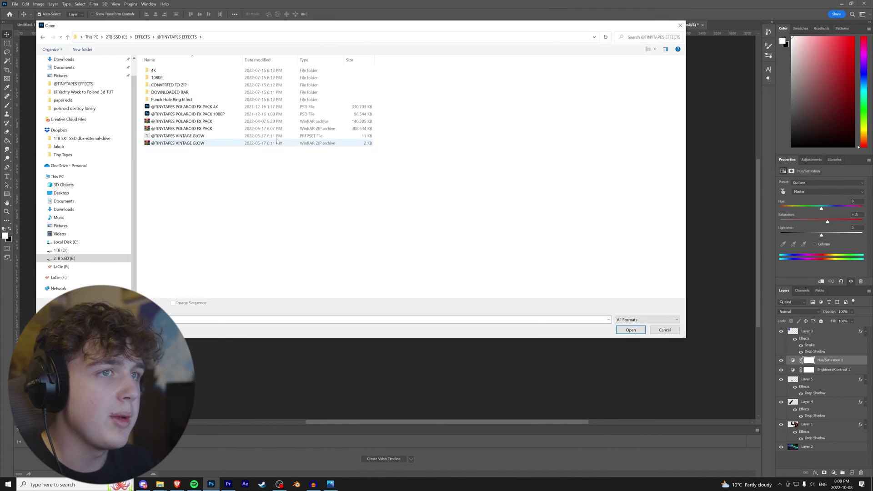
{"action": "double_click", "coordinate": [227, 109]}
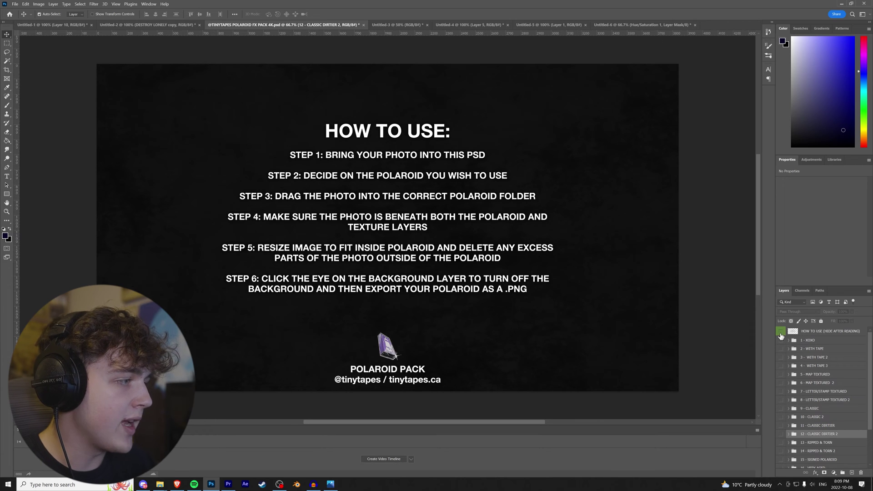
{"action": "left_click", "coordinate": [781, 335]}
{"action": "scroll", "coordinate": [814, 395], "scroll_direction": "down", "scroll_amount": 3}
{"action": "left_click", "coordinate": [783, 467]}
{"action": "scroll", "coordinate": [826, 436], "scroll_direction": "up", "scroll_amount": 3}
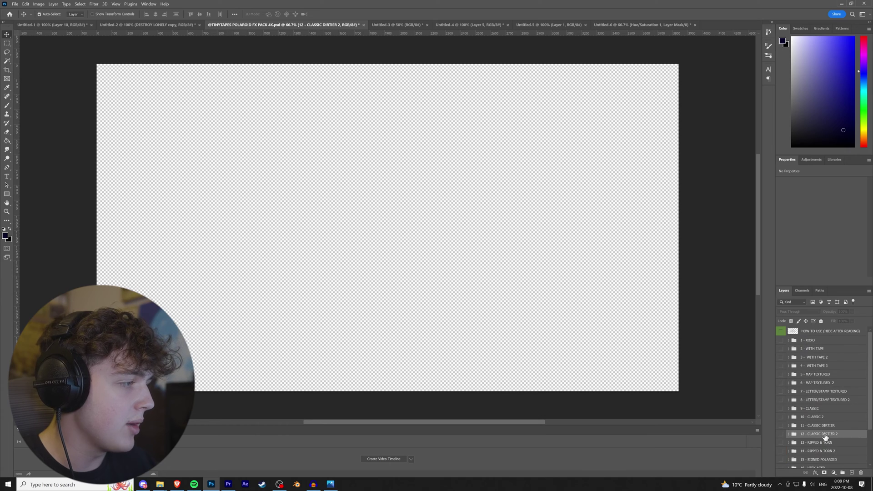
- Show the 9 - CLASSIC polaroid group, expand it and select the Polaroid Texture group inside it
{"action": "left_click", "coordinate": [782, 409]}
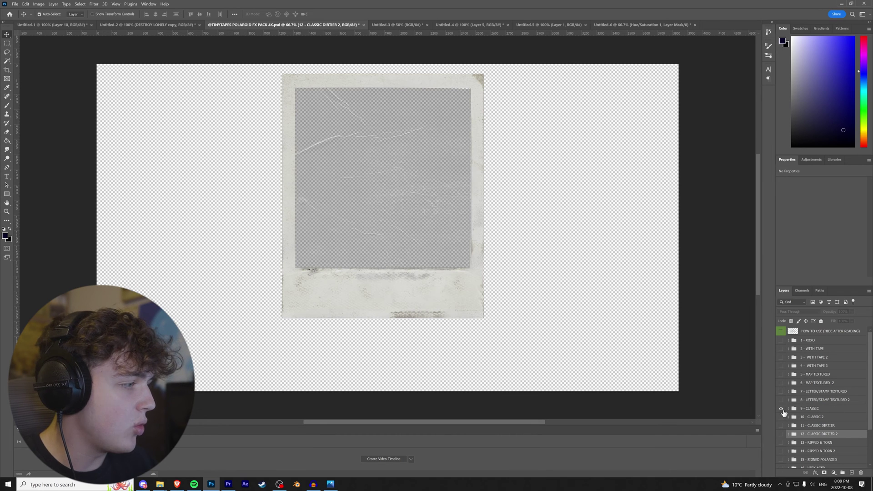
{"action": "left_click", "coordinate": [810, 409]}
{"action": "left_click", "coordinate": [788, 408]}
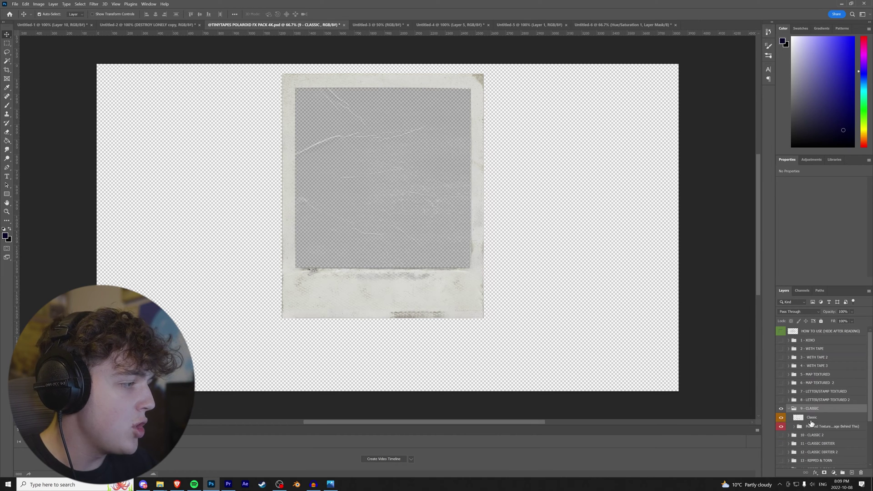
{"action": "left_click", "coordinate": [832, 420]}
{"action": "scroll", "coordinate": [839, 427], "scroll_direction": "down", "scroll_amount": 1}
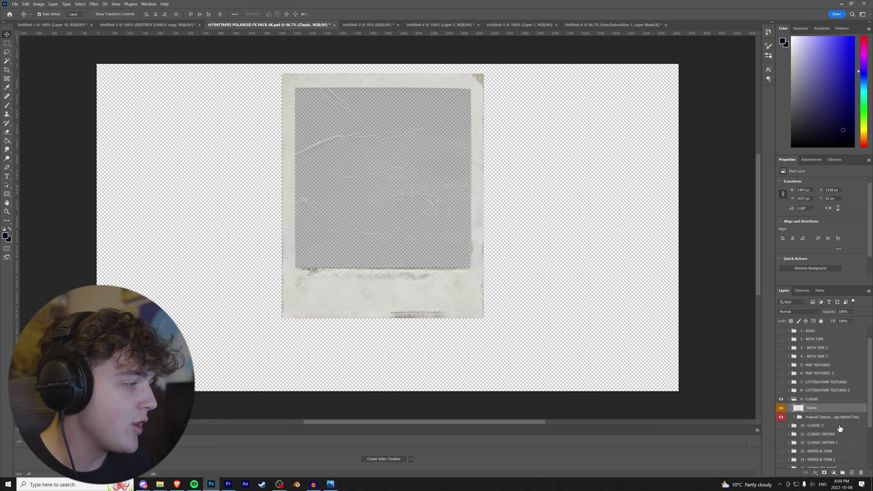
{"action": "left_click", "coordinate": [832, 418]}
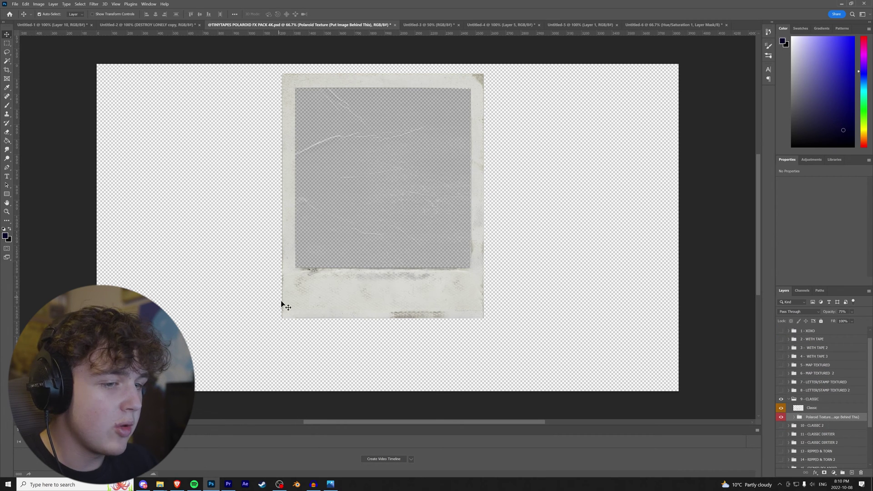
- Place the exported still inside the Classic polaroid at about 113% scale and delete the parts outside the frame
{"action": "left_click_drag", "start_coordinate": [872, 184], "coordinate": [430, 150]}
{"action": "left_click_drag", "start_coordinate": [387, 249], "coordinate": [388, 270]}
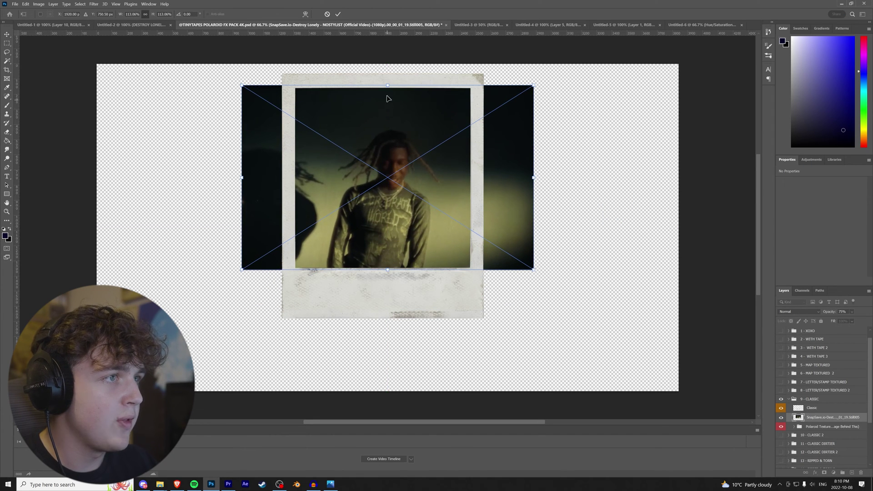
{"action": "key", "text": "Return"}
{"action": "left_click_drag", "start_coordinate": [205, 76], "coordinate": [283, 327]}
{"action": "key", "text": "ctrl+d"}
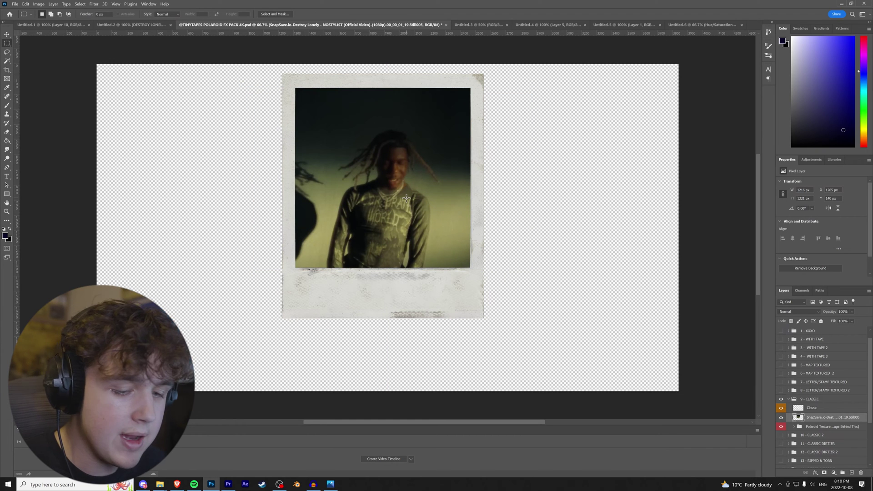
- Save a copy of the finished polaroid as the PNG file 1.png
{"action": "key", "text": "ctrl+alt+s"}
{"action": "left_click", "coordinate": [205, 300]}
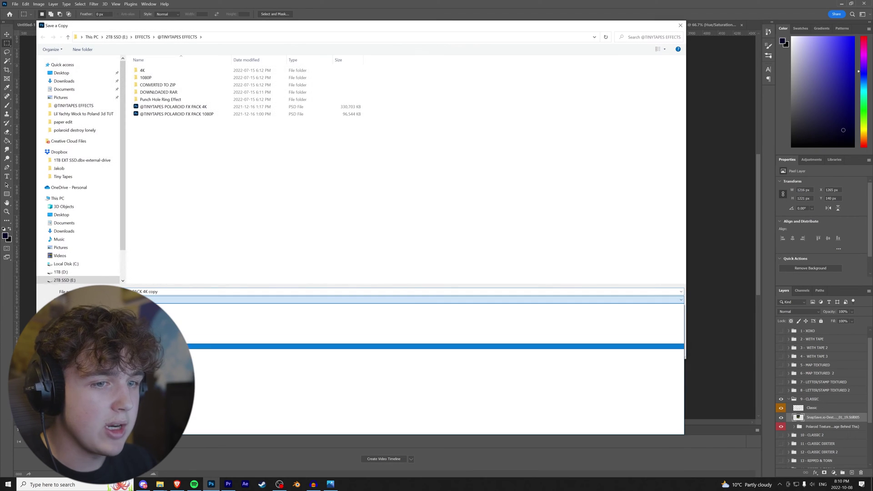
{"action": "left_click", "coordinate": [195, 403]}
- Back in Premiere Pro, place 1.png on track V2 at 00:00:01:19 and cut it down to about 13 frames
{"action": "scroll", "coordinate": [77, 228], "scroll_direction": "down", "scroll_amount": 1}
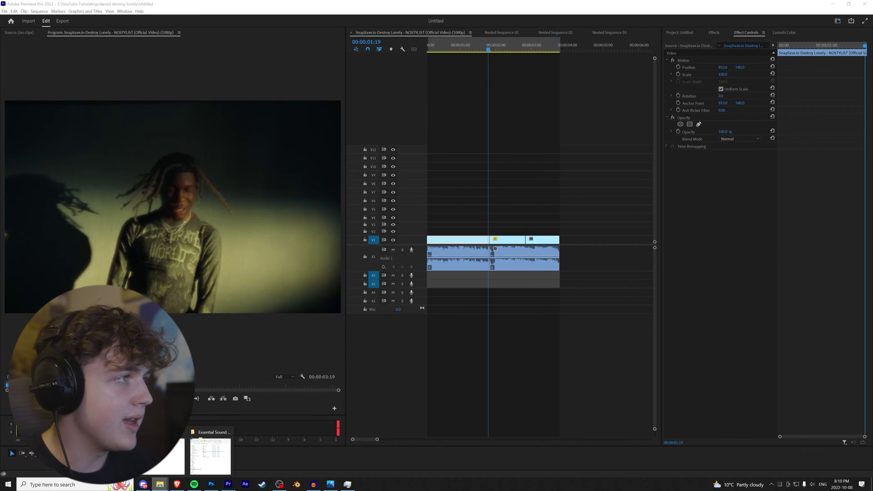
{"action": "left_click_drag", "start_coordinate": [728, 228], "coordinate": [494, 231]}
{"action": "scroll", "coordinate": [488, 238], "scroll_direction": "up", "scroll_amount": 4}
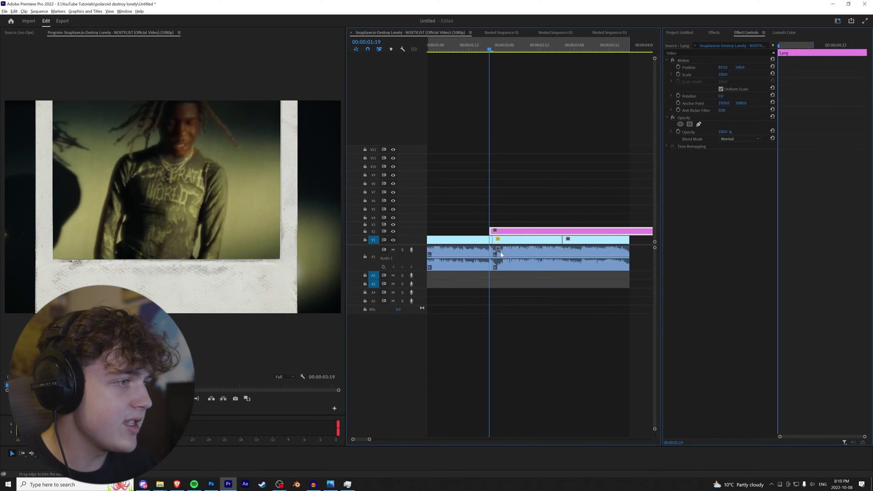
{"action": "key", "text": "c"}
{"action": "left_click", "coordinate": [533, 231]}
{"action": "key", "text": "v"}
{"action": "left_click", "coordinate": [558, 232]}
{"action": "key", "text": "Delete"}
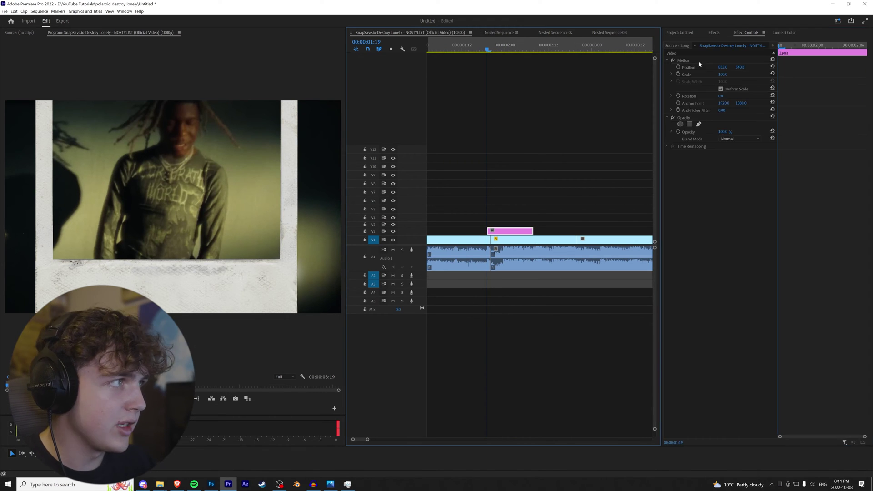
- Apply the Transform effect to the polaroid clip and show its effect settings
{"action": "left_click", "coordinate": [714, 32]}
{"action": "left_click", "coordinate": [691, 42]}
{"action": "type", "text": "tra"}
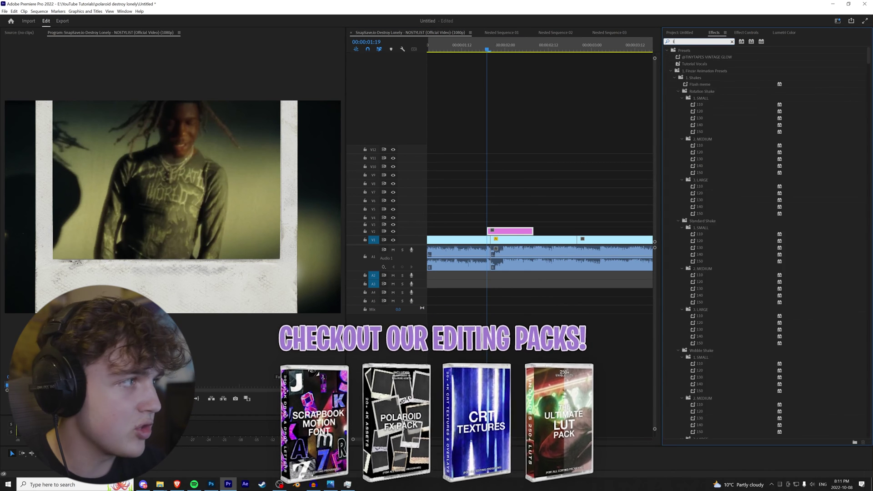
{"action": "left_click", "coordinate": [746, 32]}
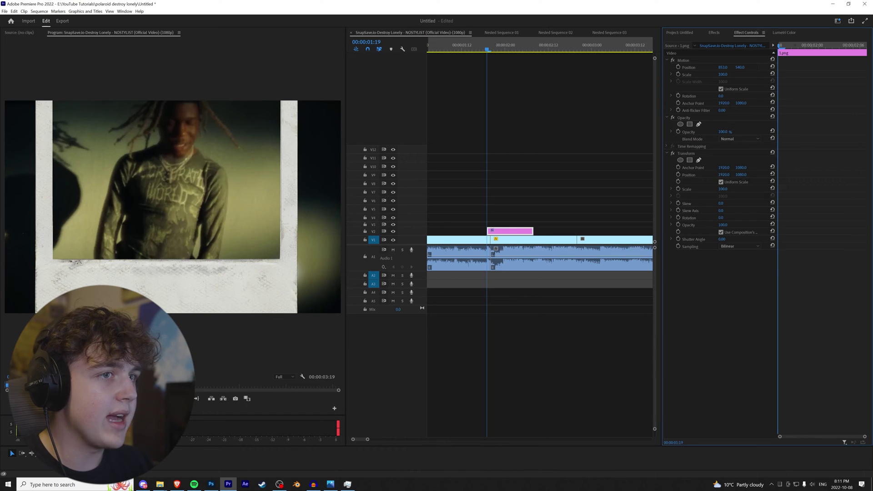
- Make the polaroid clip semi-transparent and enable Transform keyframes for Position, Scale and Rotation at its first frame
{"action": "left_click_drag", "start_coordinate": [722, 132], "coordinate": [685, 131]}
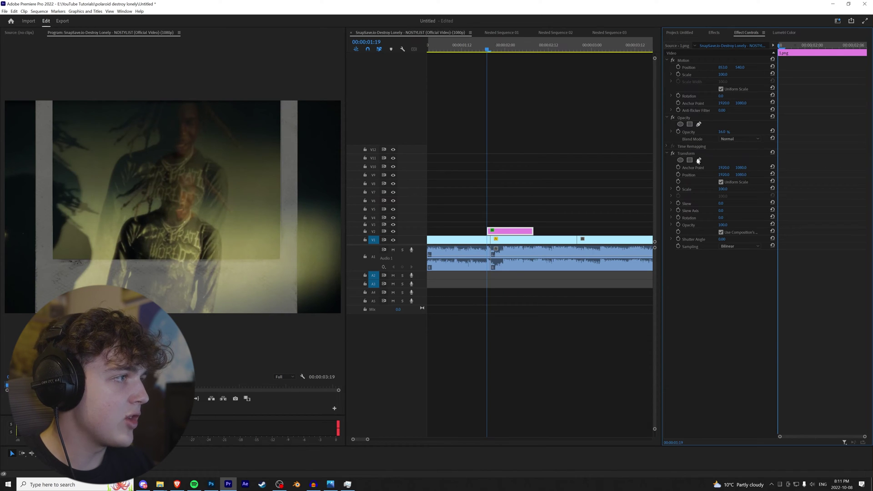
{"action": "left_click", "coordinate": [679, 174]}
{"action": "left_click", "coordinate": [679, 189]}
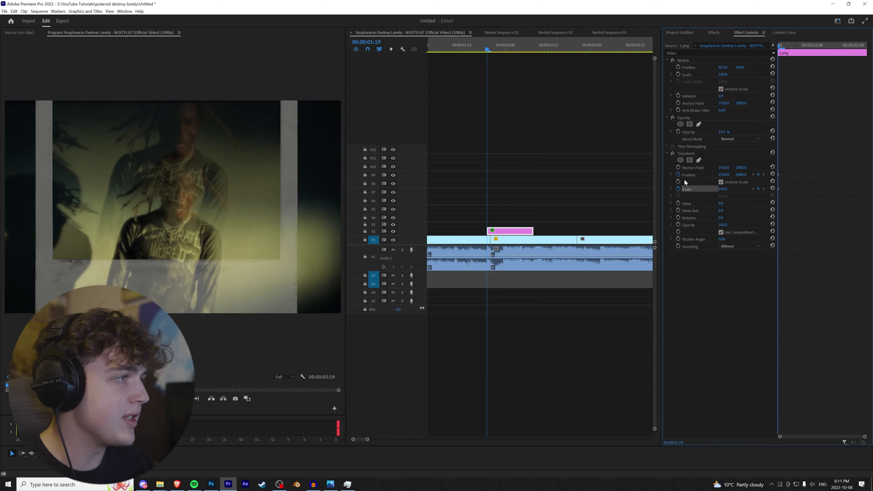
{"action": "left_click", "coordinate": [679, 217]}
- Turn off Use Composition's Shutter Angle in the Transform effect and set its shutter angle to 50
{"action": "left_click", "coordinate": [721, 231]}
{"action": "left_click_drag", "start_coordinate": [777, 232], "coordinate": [821, 232]}
{"action": "type", "text": "50"}
{"action": "key", "text": "Return"}
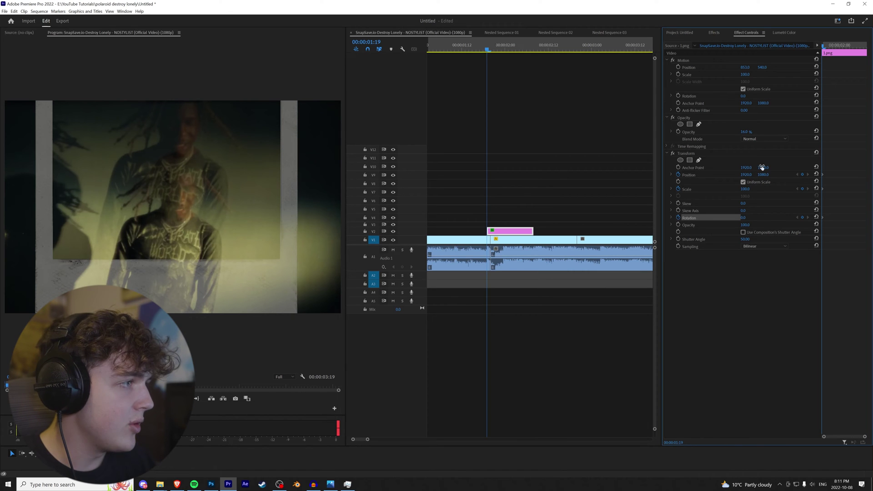
- Line the polaroid photo up with the footage at about 2599, 1811 position and 149.7 scale, and restore opacity to 100%
{"action": "left_click_drag", "start_coordinate": [764, 175], "coordinate": [842, 175]}
{"action": "left_click_drag", "start_coordinate": [751, 189], "coordinate": [864, 174]}
{"action": "left_click_drag", "start_coordinate": [745, 189], "coordinate": [791, 175]}
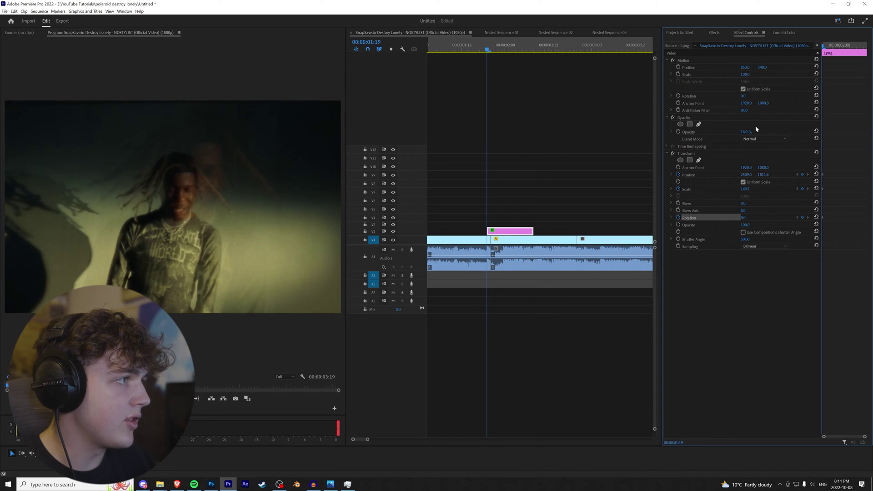
{"action": "left_click_drag", "start_coordinate": [745, 132], "coordinate": [847, 67]}
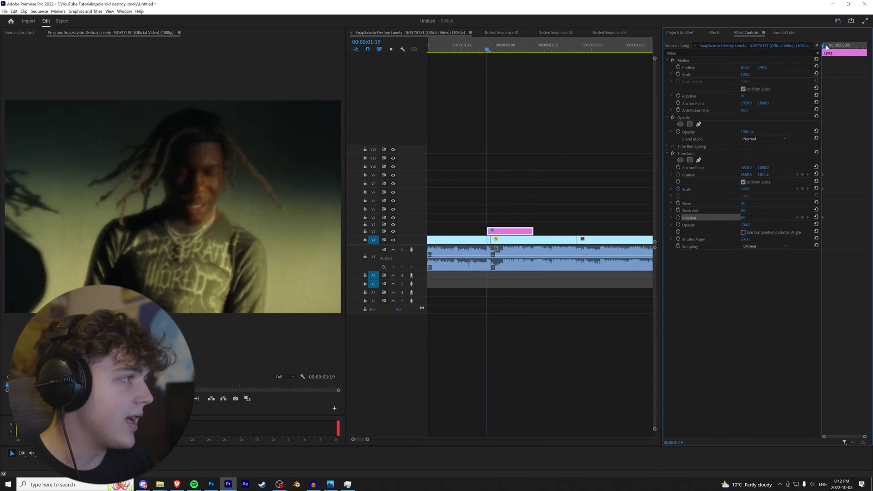
- At 00:00:01:23, keyframe the polaroid shrunk to a Transform scale of about 56.7 and centred in the frame
{"action": "key", "text": "Right"}
{"action": "key", "text": "Right"}
{"action": "key", "text": "Right"}
{"action": "key", "text": "Right"}
{"action": "left_click_drag", "start_coordinate": [745, 188], "coordinate": [712, 177]}
{"action": "left_click_drag", "start_coordinate": [770, 176], "coordinate": [577, 174]}
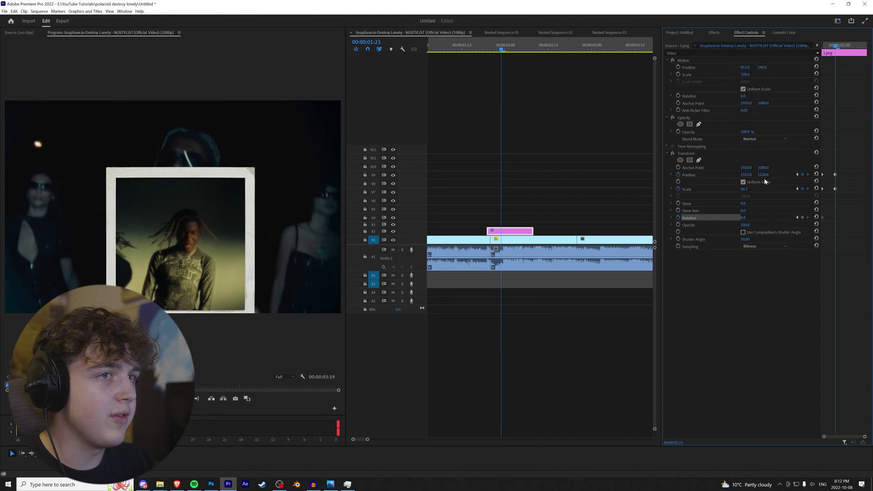
{"action": "left_click_drag", "start_coordinate": [763, 174], "coordinate": [741, 175]}
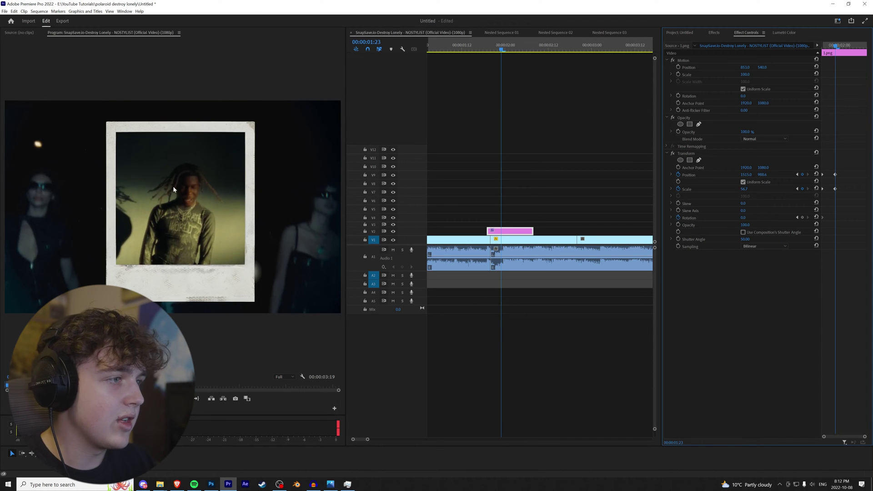
- At 00:00:02:02, keyframe the polaroid rotated to about 61° and moved down out of the frame
{"action": "left_click_drag", "start_coordinate": [835, 49], "coordinate": [846, 48]}
{"action": "mouse_move", "coordinate": [744, 217]}
{"action": "left_mouse_down"}
{"action": "mouse_move", "coordinate": [764, 218]}
{"action": "mouse_move", "coordinate": [753, 217]}
{"action": "left_mouse_up"}
{"action": "left_click_drag", "start_coordinate": [746, 175], "coordinate": [708, 175]}
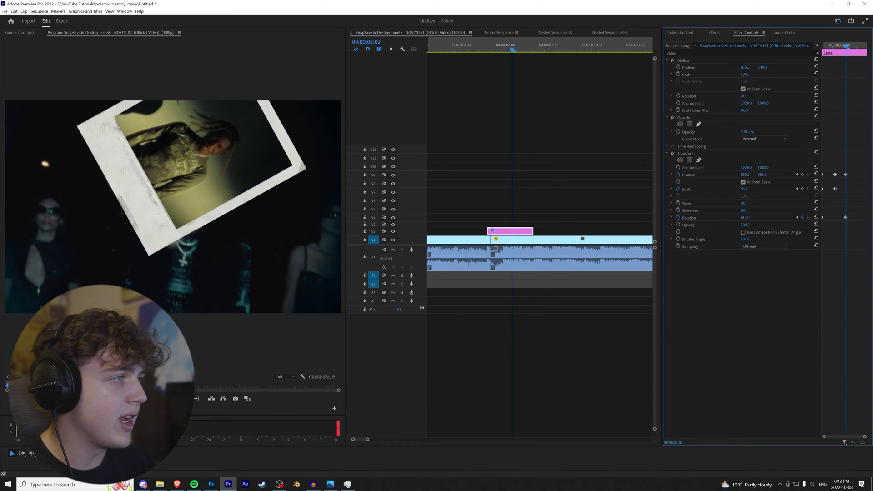
{"action": "left_click_drag", "start_coordinate": [763, 176], "coordinate": [801, 176]}
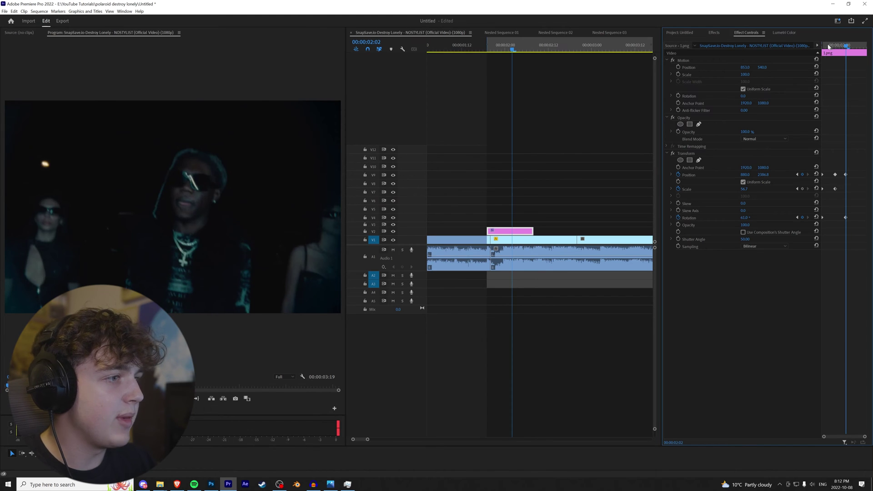
- Play back and scrub through the polaroid transition from just before the clip
{"action": "left_click", "coordinate": [472, 48]}
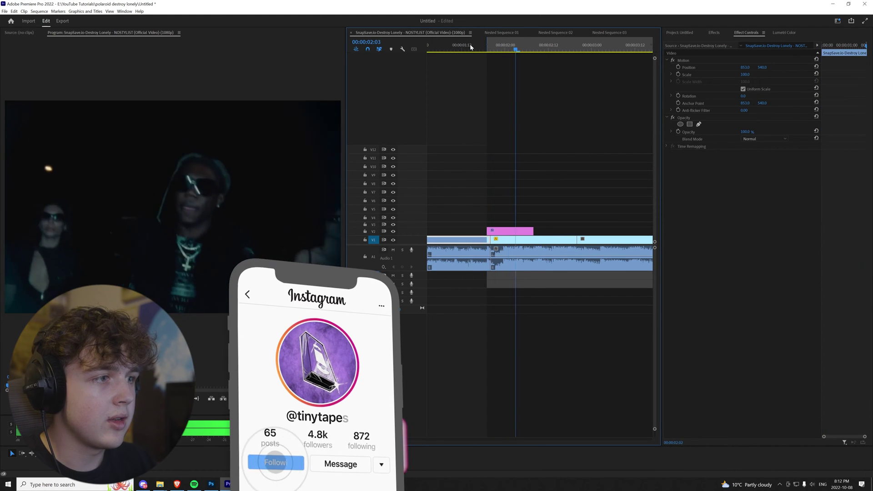
{"action": "left_click", "coordinate": [471, 47]}
{"action": "key", "text": "space"}
{"action": "left_click", "coordinate": [470, 47]}
{"action": "left_click_drag", "start_coordinate": [448, 52], "coordinate": [498, 78]}
- Shift all Transform keyframes one frame later, then delay the middle and last ones further to slow the polaroid's movement
{"action": "left_click_drag", "start_coordinate": [854, 163], "coordinate": [826, 218]}
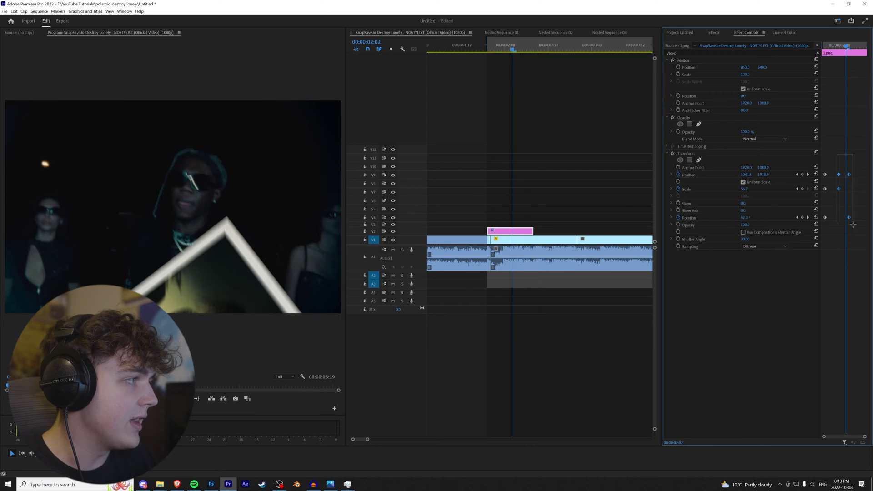
{"action": "left_click_drag", "start_coordinate": [853, 224], "coordinate": [854, 219]}
{"action": "left_click_drag", "start_coordinate": [840, 48], "coordinate": [753, 49]}
{"action": "left_click", "coordinate": [476, 41]}
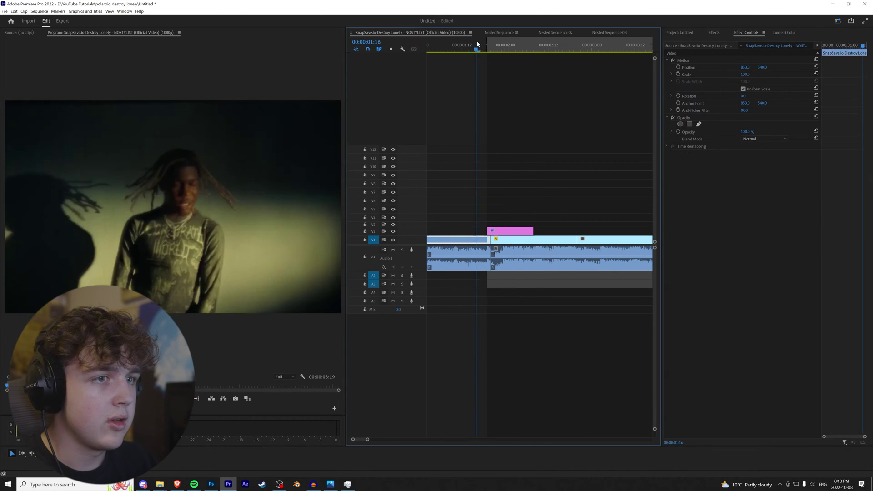
{"action": "key", "text": "space"}
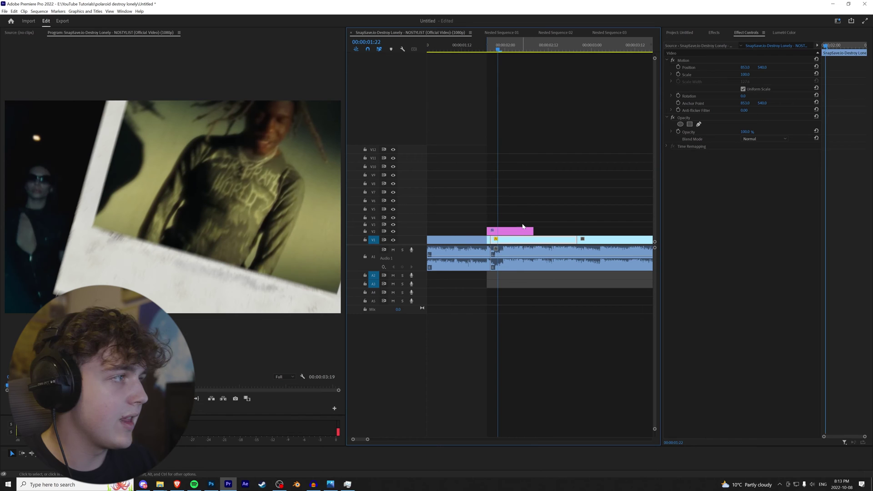
{"action": "left_click", "coordinate": [523, 230]}
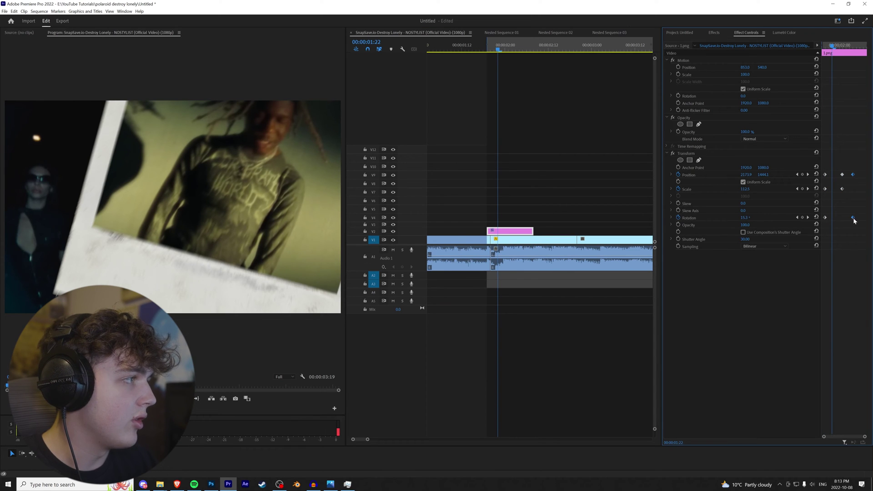
{"action": "left_click_drag", "start_coordinate": [853, 219], "coordinate": [860, 220]}
- Play back the retimed polaroid transition repeatedly to check its speed
{"action": "left_click", "coordinate": [481, 46]}
{"action": "key", "text": "space"}
{"action": "left_click", "coordinate": [469, 46]}
{"action": "key", "text": "space"}
{"action": "key", "text": "space"}
{"action": "left_click", "coordinate": [470, 46]}
{"action": "key", "text": "space"}
{"action": "key", "text": "space"}
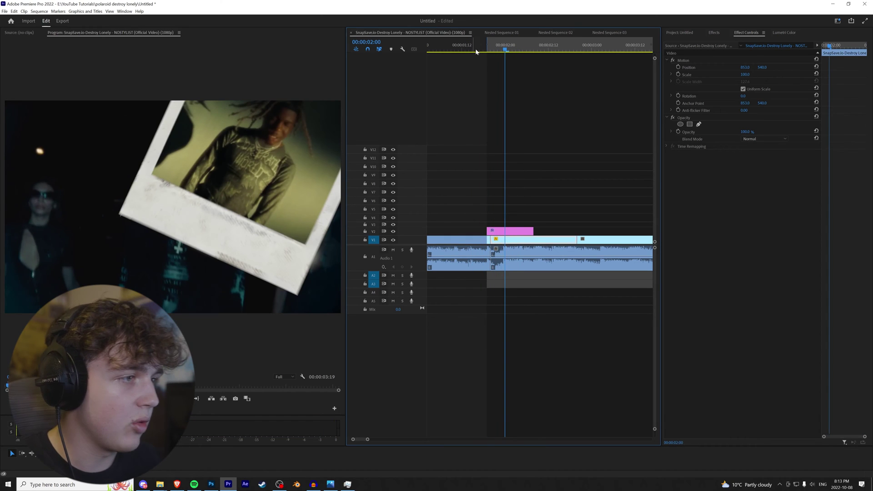
- Find the necklace close-up at 00:00:49:02 in the full music video clip and capture the program frame as a screenshot
{"action": "scroll", "coordinate": [478, 91], "scroll_direction": "down", "scroll_amount": 4}
{"action": "key", "text": "Home"}
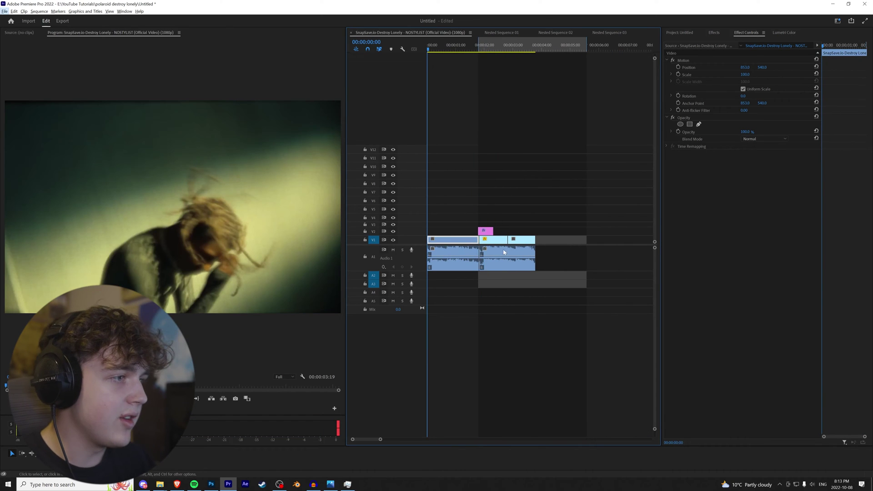
{"action": "scroll", "coordinate": [529, 250], "scroll_direction": "down", "scroll_amount": 5}
{"action": "scroll", "coordinate": [568, 77], "scroll_direction": "down", "scroll_amount": 3}
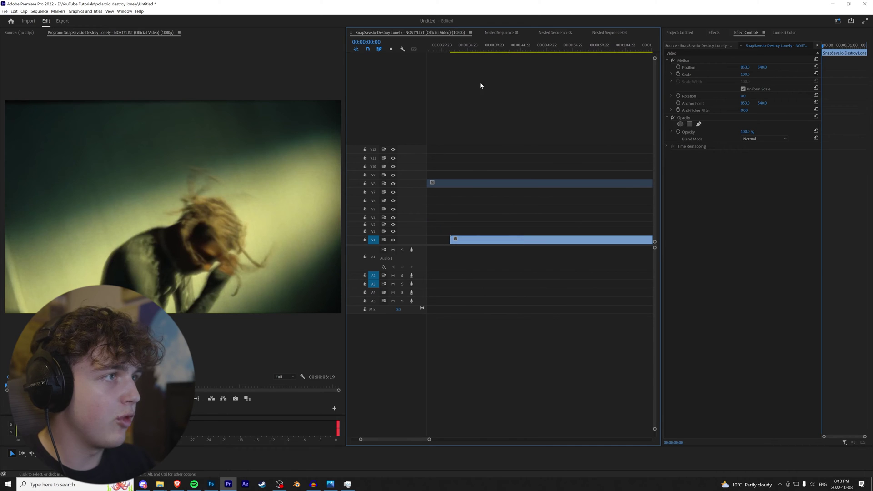
{"action": "left_click_drag", "start_coordinate": [487, 48], "coordinate": [518, 65]}
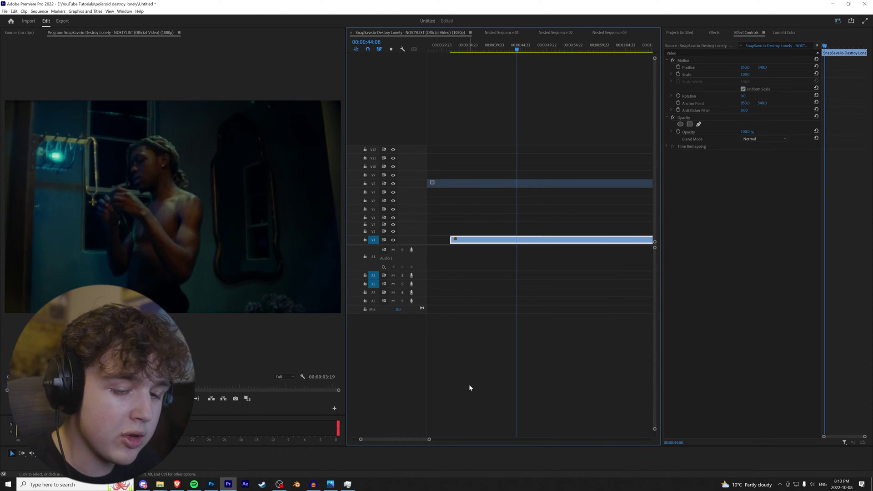
{"action": "left_click_drag", "start_coordinate": [516, 53], "coordinate": [542, 54]}
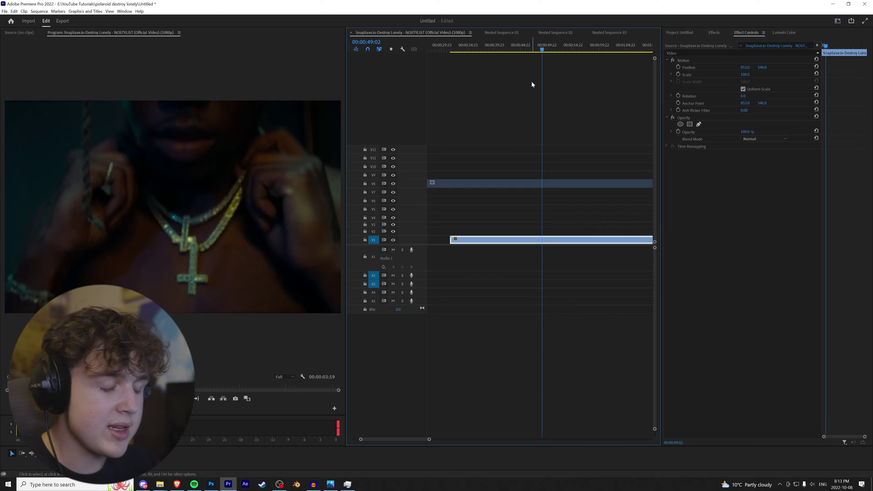
{"action": "key", "text": "super+shift+s"}
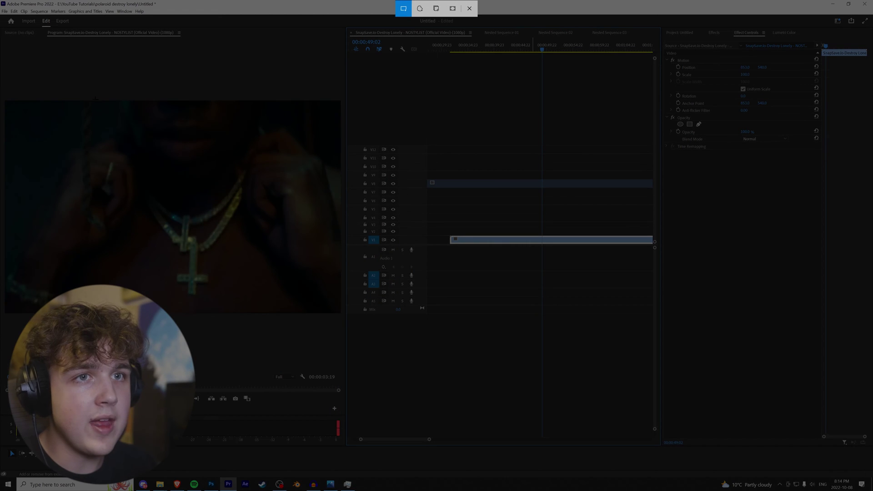
{"action": "left_click_drag", "start_coordinate": [6, 101], "coordinate": [341, 313]}
- Switch to Photoshop, paste the captured frame into the 9 - CLASSIC polaroid group and hide the earlier still's layer
{"action": "left_click", "coordinate": [212, 485]}
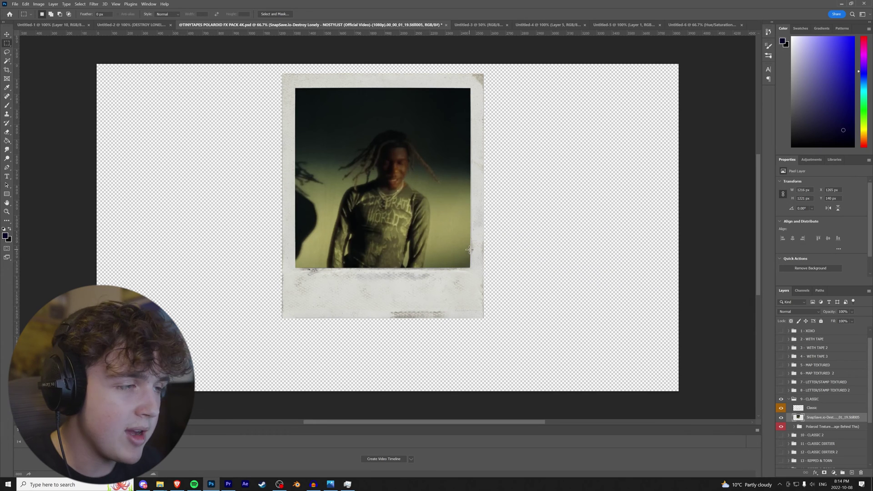
{"action": "key", "text": "ctrl+v"}
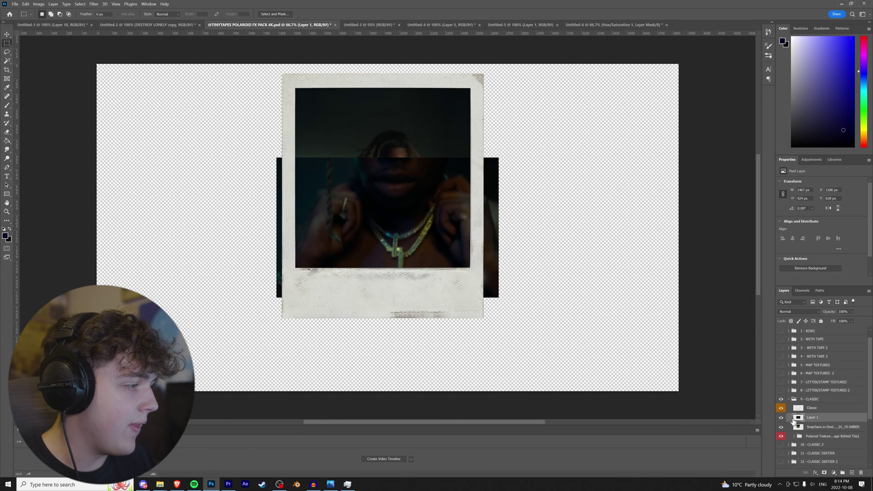
{"action": "left_click", "coordinate": [782, 427]}
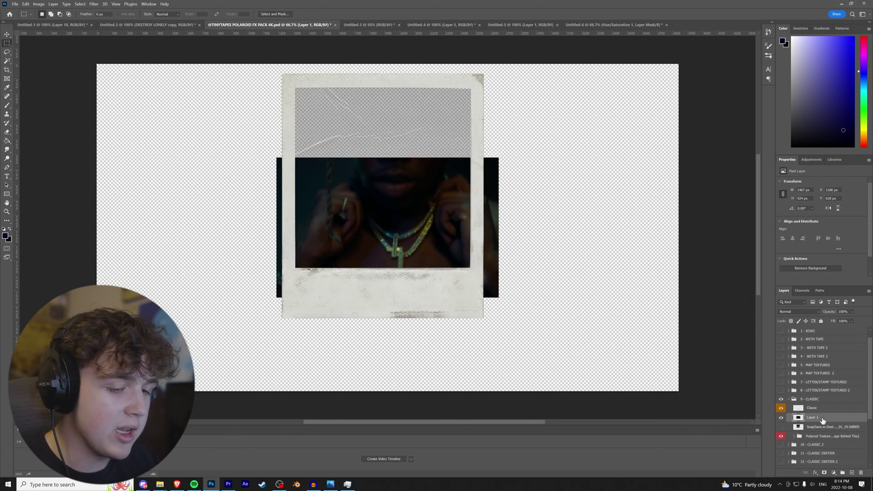
- Scale the pasted necklace frame to about 223% over the polaroid window and clear the parts extending beyond the frame
{"action": "key", "text": "ctrl+t"}
{"action": "left_click_drag", "start_coordinate": [405, 201], "coordinate": [405, 118]}
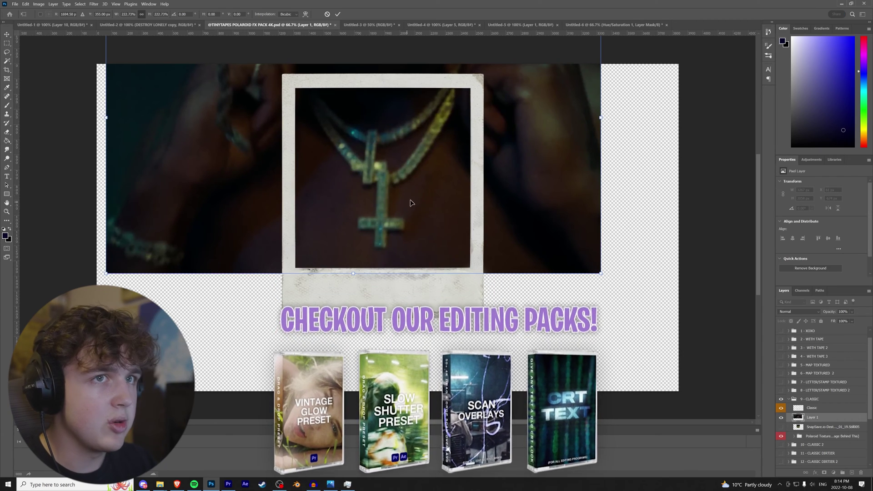
{"action": "key", "text": "Return"}
{"action": "key", "text": "m"}
{"action": "left_click_drag", "start_coordinate": [97, 63], "coordinate": [290, 314]}
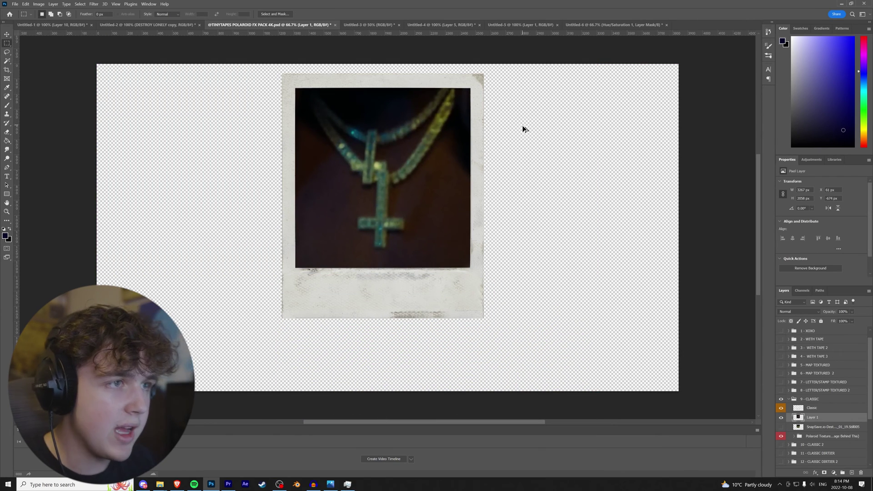
- Save a copy of the necklace polaroid under YouTube Tutorials on the 2TB SSD (E:) drive
{"action": "key", "text": "ctrl+alt+s"}
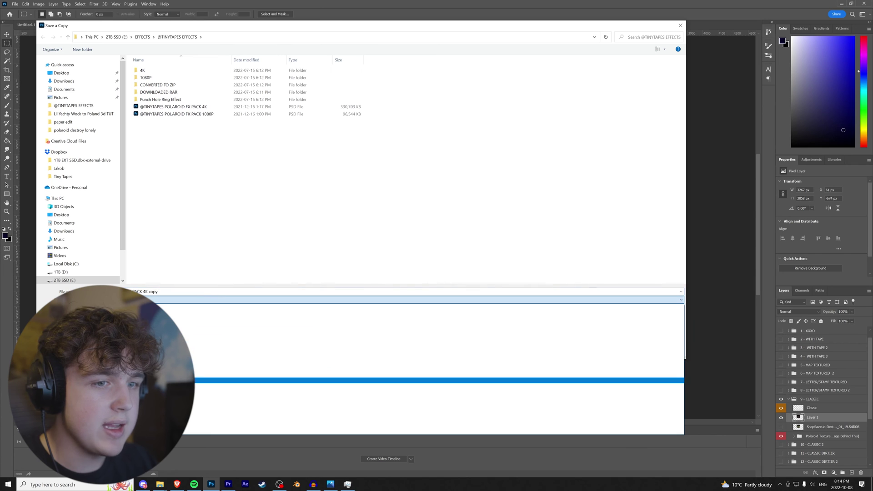
{"action": "scroll", "coordinate": [97, 240], "scroll_direction": "down", "scroll_amount": 2}
{"action": "left_click", "coordinate": [69, 243]}
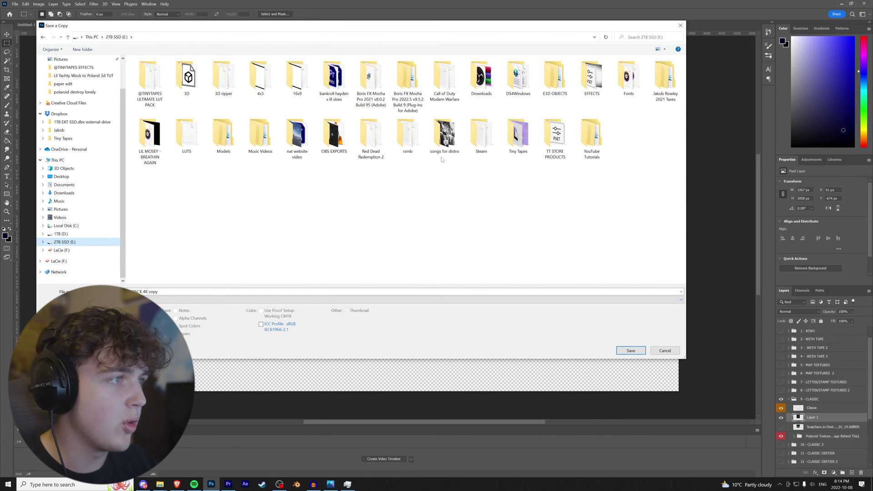
{"action": "double_click", "coordinate": [591, 137]}
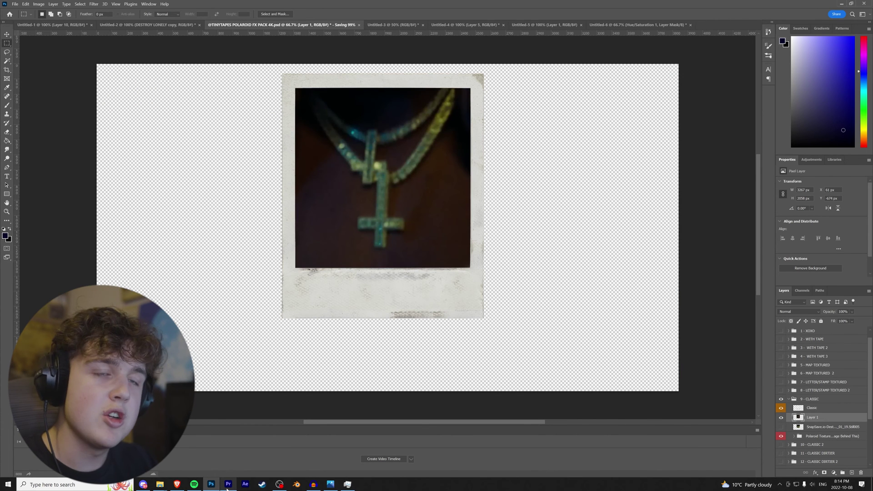
- Switch to Premiere Pro and scrub through the full music video clip to 00:01:50:23 for other frames to capture
{"action": "mouse_move", "coordinate": [227, 488]}
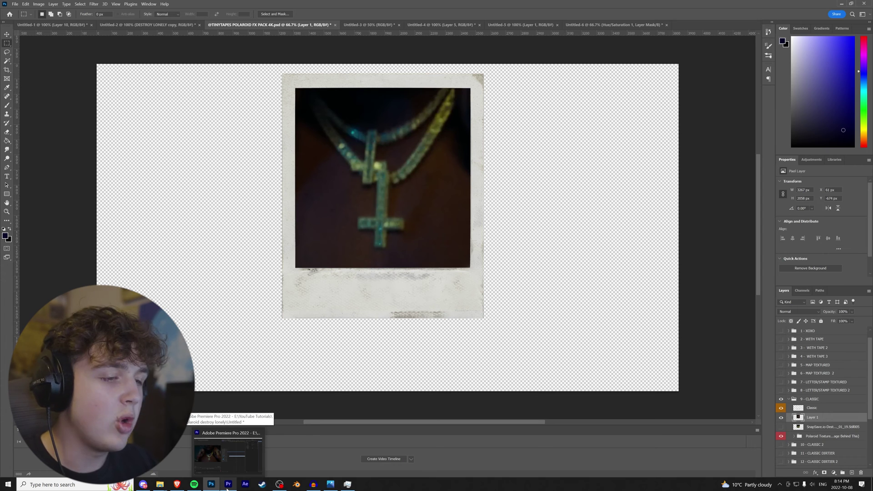
{"action": "left_click", "coordinate": [226, 489]}
{"action": "scroll", "coordinate": [502, 162], "scroll_direction": "down", "scroll_amount": 5}
{"action": "left_click", "coordinate": [463, 48]}
{"action": "left_click_drag", "start_coordinate": [464, 50], "coordinate": [506, 54]}
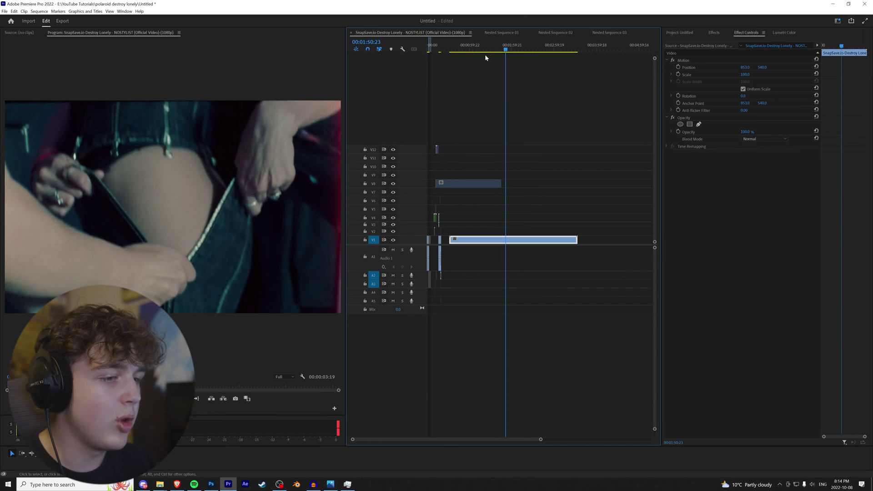
- Switch to Photoshop, then collapse and hide the 9 - CLASSIC polaroid group
{"action": "left_click", "coordinate": [211, 484]}
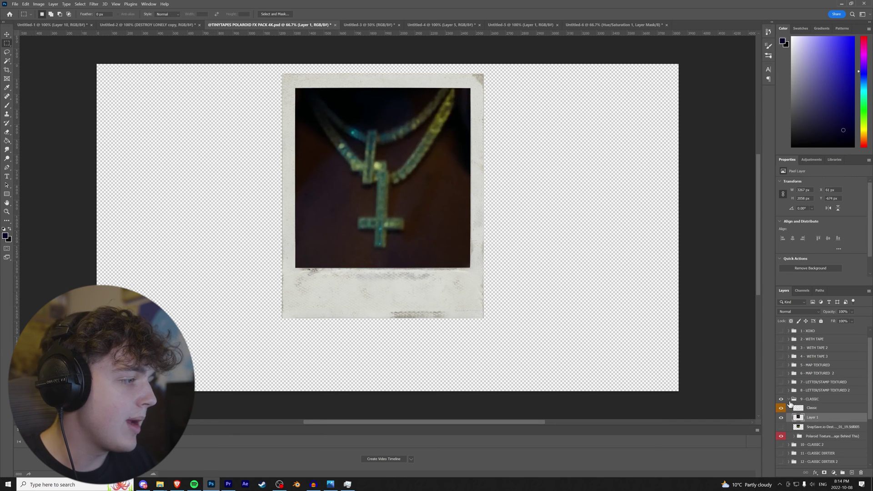
{"action": "left_click", "coordinate": [789, 399]}
{"action": "left_click", "coordinate": [781, 399]}
- Preview other polaroid styles by showing and hiding groups such as 1 - XOXO, 2 - WITH TAPE, 11 - CLASSIC DIRTIER and 13 - RIPPED & TORN
{"action": "scroll", "coordinate": [819, 419], "scroll_direction": "down", "scroll_amount": 3}
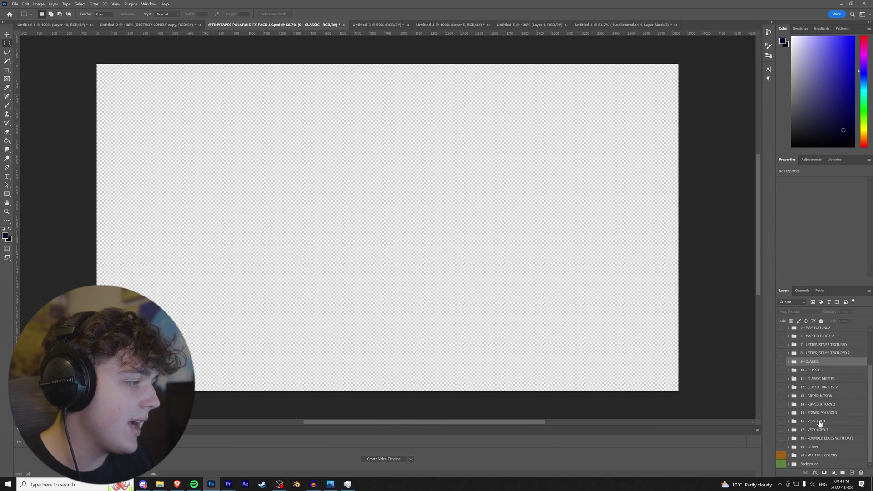
{"action": "scroll", "coordinate": [798, 357], "scroll_direction": "up", "scroll_amount": 3}
{"action": "left_click", "coordinate": [782, 340]}
{"action": "left_click", "coordinate": [782, 340]}
{"action": "left_click", "coordinate": [781, 349]}
{"action": "left_click", "coordinate": [781, 349]}
{"action": "left_click", "coordinate": [781, 383]}
{"action": "left_click", "coordinate": [782, 383]}
{"action": "left_click", "coordinate": [782, 400]}
{"action": "left_click", "coordinate": [781, 400]}
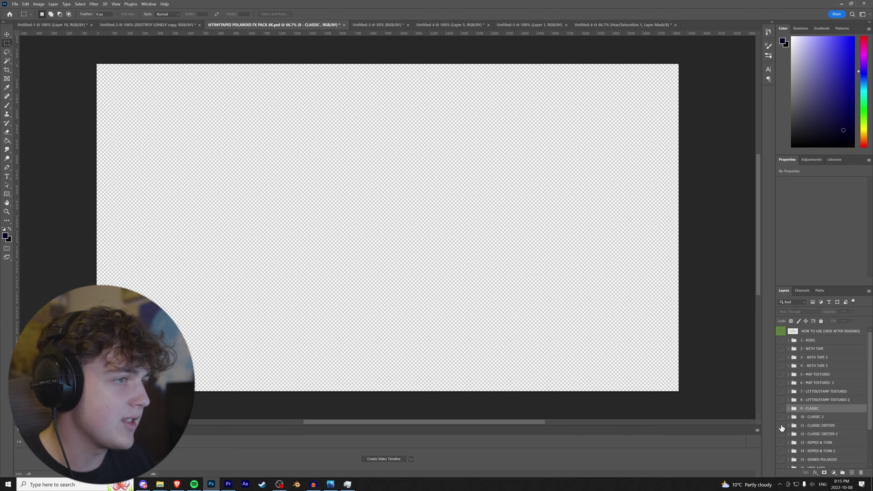
{"action": "left_click", "coordinate": [781, 426]}
{"action": "left_click", "coordinate": [782, 426]}
{"action": "left_click", "coordinate": [781, 443]}
{"action": "left_click", "coordinate": [781, 442]}
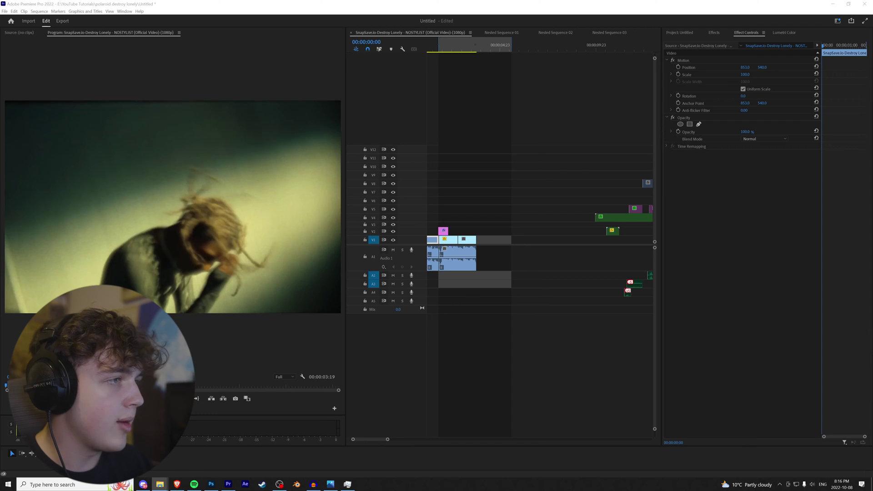
- Add the saved polaroid images to the Premiere Pro timeline and stack three on V12 to V14, trimmed to the opening clip's length
{"action": "left_click_drag", "start_coordinate": [782, 172], "coordinate": [447, 142]}
{"action": "scroll", "coordinate": [482, 128], "scroll_direction": "down", "scroll_amount": 3}
{"action": "left_click", "coordinate": [460, 136]}
{"action": "left_click_drag", "start_coordinate": [455, 142], "coordinate": [439, 142]}
{"action": "left_click_drag", "start_coordinate": [507, 150], "coordinate": [444, 132]}
{"action": "left_click_drag", "start_coordinate": [458, 133], "coordinate": [446, 134]}
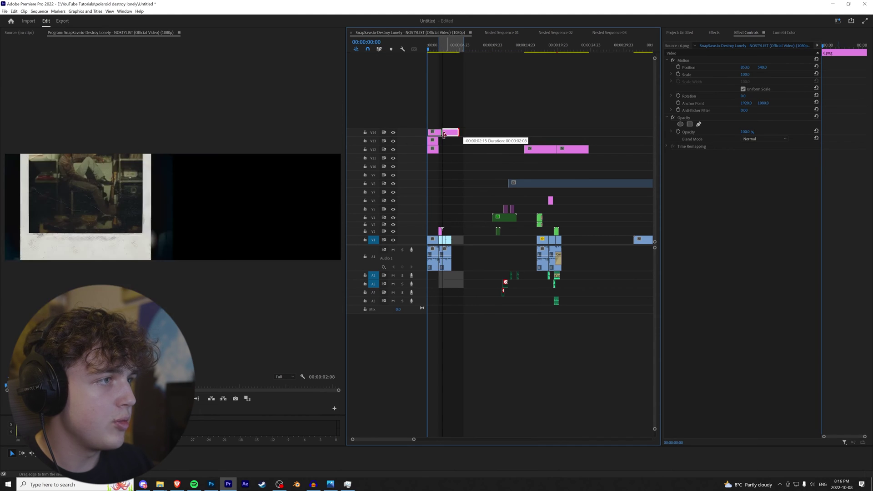
- Stack the remaining two polaroids above the others, trim them to the same length and move all five down to V4–V8
{"action": "left_click_drag", "start_coordinate": [532, 149], "coordinate": [434, 124]}
{"action": "left_click_drag", "start_coordinate": [459, 124], "coordinate": [439, 123]}
{"action": "left_click_drag", "start_coordinate": [563, 149], "coordinate": [434, 115]}
{"action": "left_click_drag", "start_coordinate": [459, 115], "coordinate": [438, 115]}
{"action": "left_click_drag", "start_coordinate": [457, 107], "coordinate": [432, 153]}
{"action": "left_click_drag", "start_coordinate": [433, 115], "coordinate": [434, 183]}
{"action": "scroll", "coordinate": [454, 180], "scroll_direction": "up", "scroll_amount": 5}
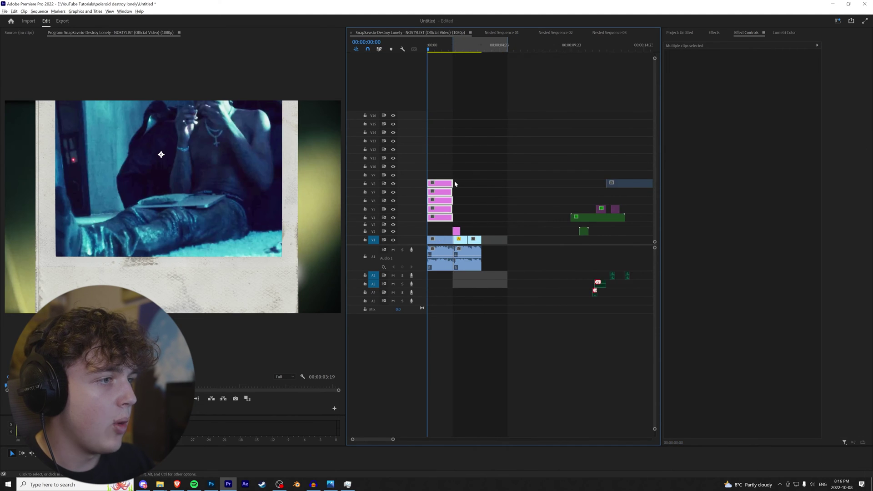
- Disable the five polaroid clips and mark an In to Out range from about 00:00:00:17 to 00:00:01:05
{"action": "scroll", "coordinate": [466, 189], "scroll_direction": "up", "scroll_amount": 2}
{"action": "scroll", "coordinate": [493, 175], "scroll_direction": "up", "scroll_amount": 1}
{"action": "key", "text": "shift+e"}
{"action": "left_click_drag", "start_coordinate": [432, 49], "coordinate": [471, 66]}
{"action": "key", "text": "i"}
{"action": "left_click_drag", "start_coordinate": [472, 66], "coordinate": [502, 64]}
{"action": "key", "text": "o"}
- Trim all five polaroid clips to start slightly before the In point and end slightly after the Out point
{"action": "left_click_drag", "start_coordinate": [456, 164], "coordinate": [432, 219]}
{"action": "left_click_drag", "start_coordinate": [428, 218], "coordinate": [456, 217]}
{"action": "left_click_drag", "start_coordinate": [565, 163], "coordinate": [517, 217]}
- Scale down and tilt the V4 and V5 polaroids, placing V4 on the left of the picture and V5 on the right
{"action": "left_click", "coordinate": [477, 216]}
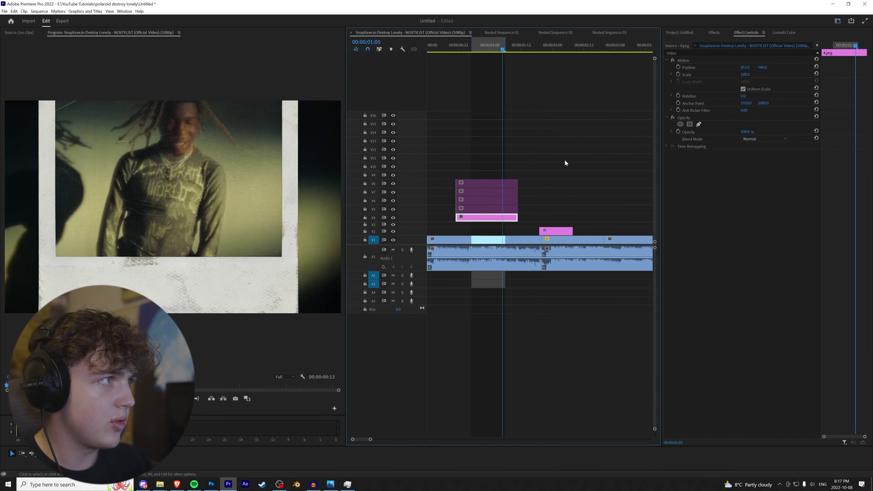
{"action": "left_click_drag", "start_coordinate": [150, 132], "coordinate": [134, 135]}
{"action": "left_click_drag", "start_coordinate": [146, 175], "coordinate": [95, 149]}
{"action": "left_click", "coordinate": [459, 209]}
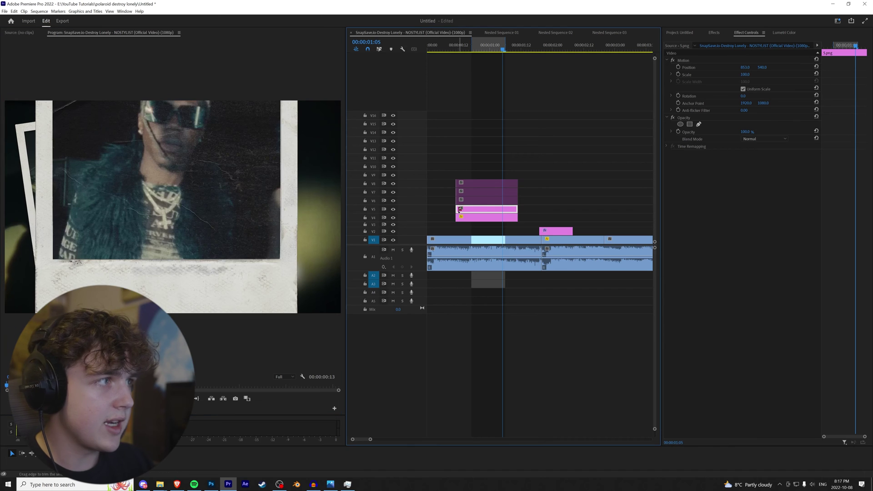
{"action": "left_click_drag", "start_coordinate": [745, 74], "coordinate": [719, 74]}
{"action": "left_click_drag", "start_coordinate": [180, 128], "coordinate": [293, 176]}
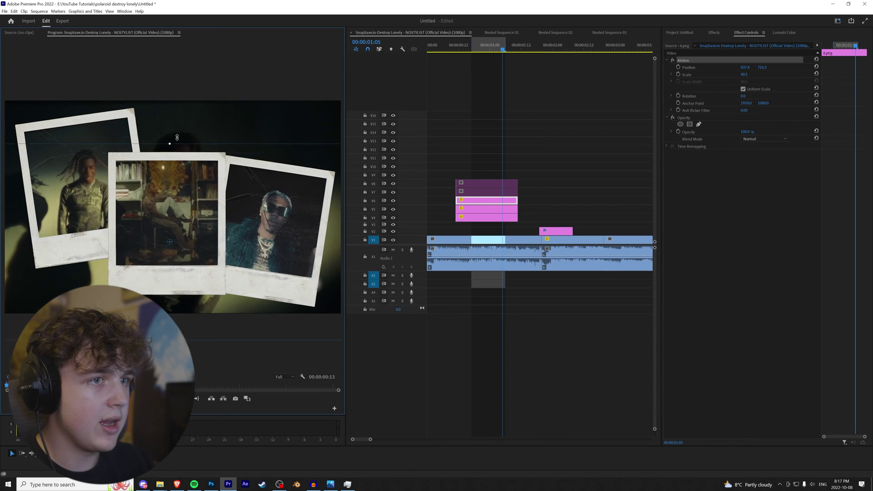
- Enlarge the V6 polaroid in the picture's centre, then place V7 tilted at upper right and V8 at lower left with 35% scale and 11.4° rotation
{"action": "left_click_drag", "start_coordinate": [168, 157], "coordinate": [181, 132]}
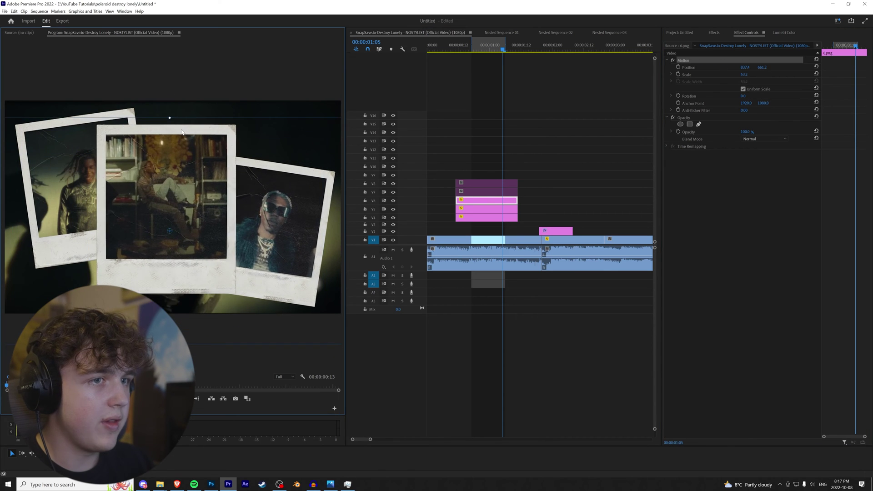
{"action": "left_click", "coordinate": [491, 191]}
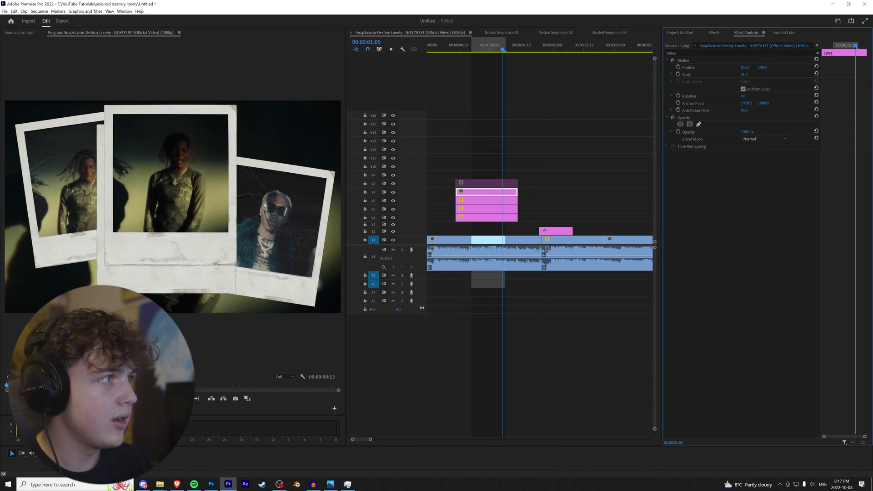
{"action": "left_click_drag", "start_coordinate": [97, 210], "coordinate": [114, 209]}
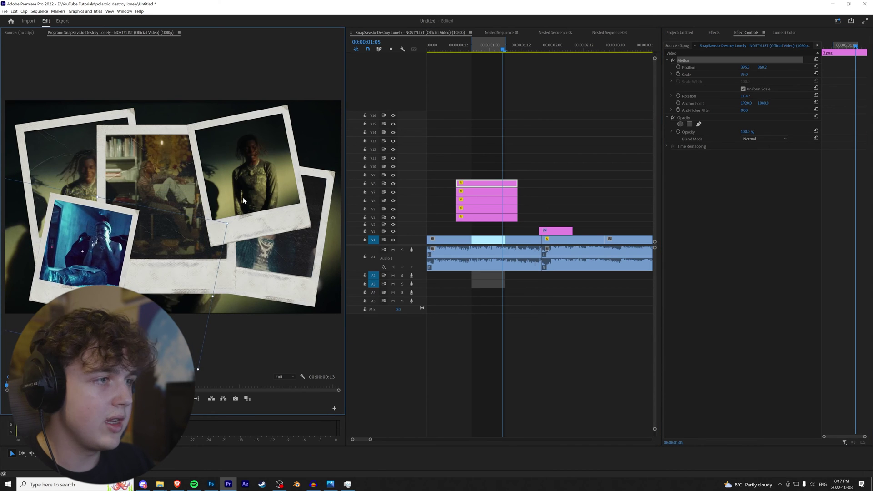
- Stagger the starts of the V5–V8 polaroid clips so each appears two frames after the one below, and scrub through them
{"action": "left_click", "coordinate": [448, 45]}
{"action": "left_click", "coordinate": [434, 49]}
{"action": "key", "text": "space"}
{"action": "scroll", "coordinate": [435, 48], "scroll_direction": "up", "scroll_amount": 10}
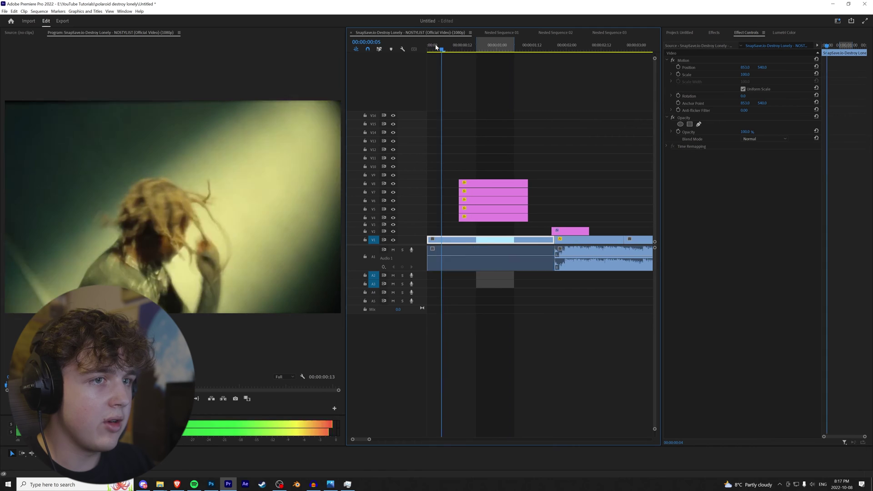
{"action": "key", "text": "space"}
{"action": "scroll", "coordinate": [526, 227], "scroll_direction": "up", "scroll_amount": 2}
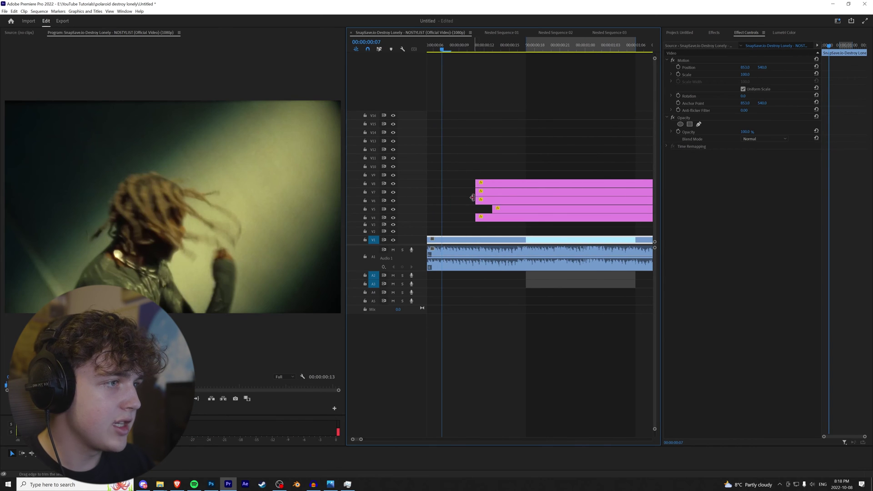
{"action": "left_click_drag", "start_coordinate": [482, 197], "coordinate": [504, 184]}
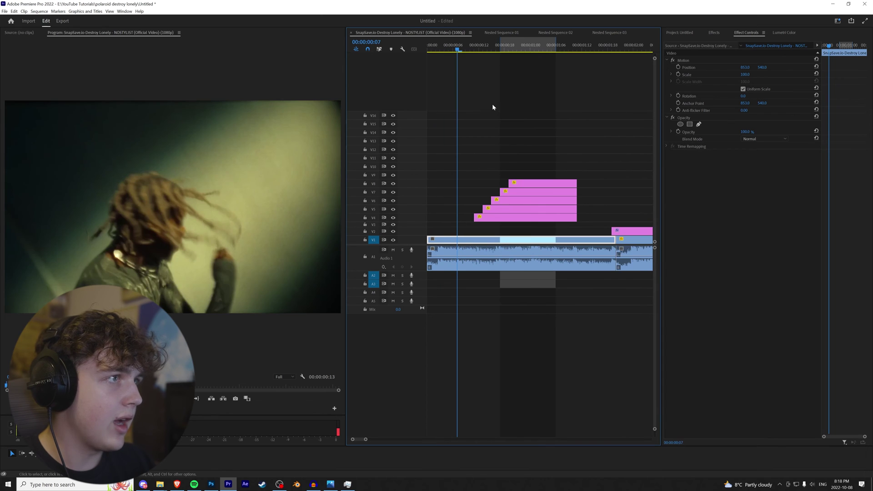
{"action": "left_click_drag", "start_coordinate": [463, 46], "coordinate": [528, 61]}
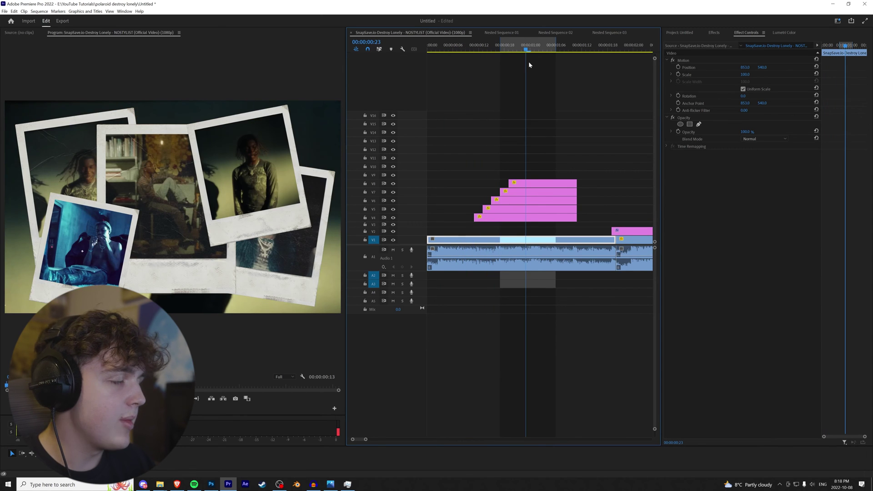
- Trim the ends of the five polaroid clips to uneven points and play the sequence from the beginning
{"action": "scroll", "coordinate": [580, 205], "scroll_direction": "down", "scroll_amount": 1}
{"action": "left_click_drag", "start_coordinate": [580, 219], "coordinate": [587, 199]}
{"action": "scroll", "coordinate": [568, 218], "scroll_direction": "up", "scroll_amount": 2}
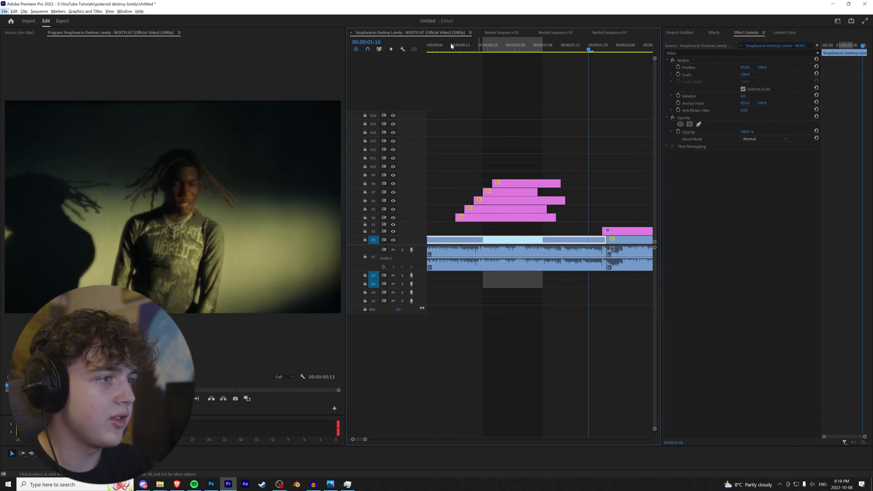
{"action": "left_click_drag", "start_coordinate": [451, 45], "coordinate": [429, 121]}
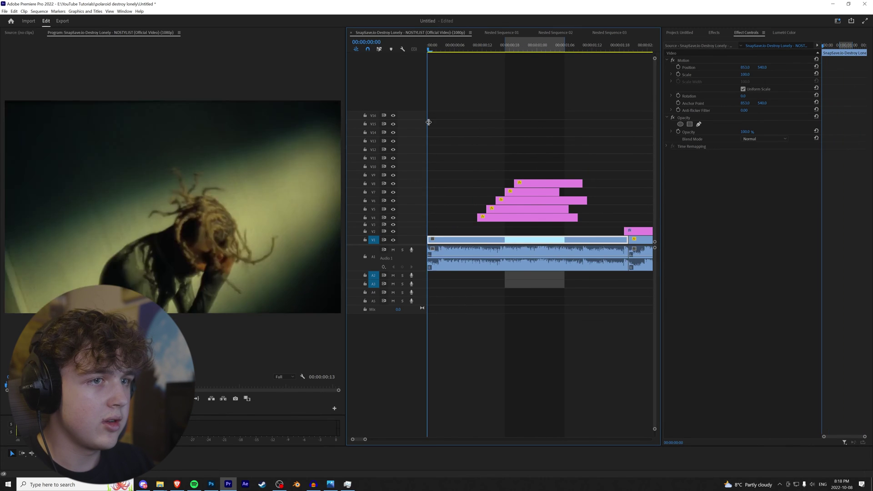
{"action": "key", "text": "space"}
{"action": "scroll", "coordinate": [495, 223], "scroll_direction": "down", "scroll_amount": 2}
{"action": "left_click", "coordinate": [437, 46]}
- Trim about two frames off both the starts and ends of all five polaroid clips, and scrub through the stack
{"action": "left_click_drag", "start_coordinate": [439, 153], "coordinate": [460, 219]}
{"action": "left_click", "coordinate": [535, 183]}
{"action": "left_click_drag", "start_coordinate": [536, 183], "coordinate": [496, 221]}
{"action": "left_click_drag", "start_coordinate": [508, 217], "coordinate": [503, 217]}
{"action": "left_click_drag", "start_coordinate": [494, 45], "coordinate": [469, 182]}
{"action": "scroll", "coordinate": [472, 191], "scroll_direction": "up", "scroll_amount": 1}
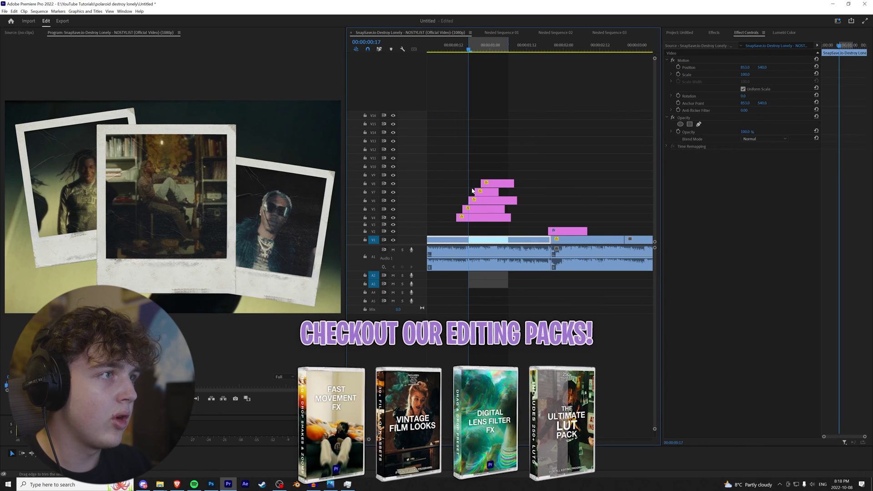
- Apply the S_Shake effect to the polaroid clip on V4 and display its effect settings
{"action": "left_click", "coordinate": [451, 49]}
{"action": "left_click", "coordinate": [475, 217]}
{"action": "scroll", "coordinate": [474, 217], "scroll_direction": "up", "scroll_amount": 1}
{"action": "left_click", "coordinate": [713, 33]}
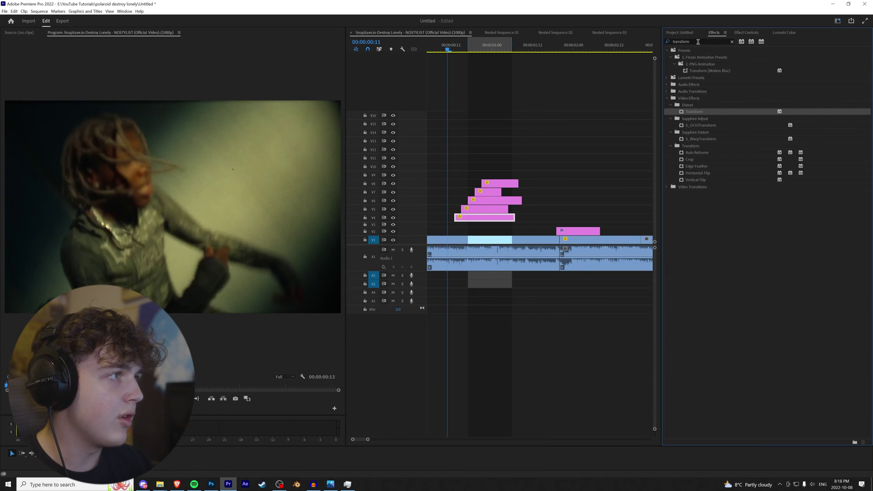
{"action": "type", "text": "shake"}
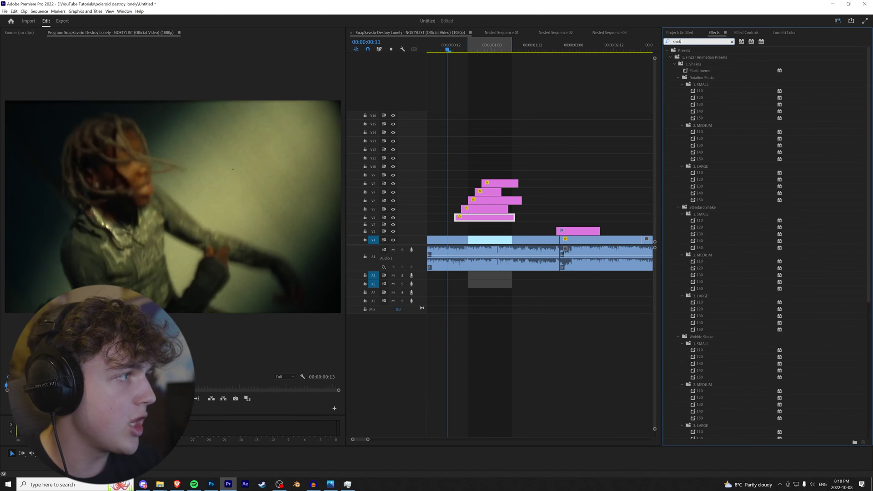
{"action": "scroll", "coordinate": [728, 273], "scroll_direction": "down", "scroll_amount": 10}
{"action": "left_click", "coordinate": [703, 411]}
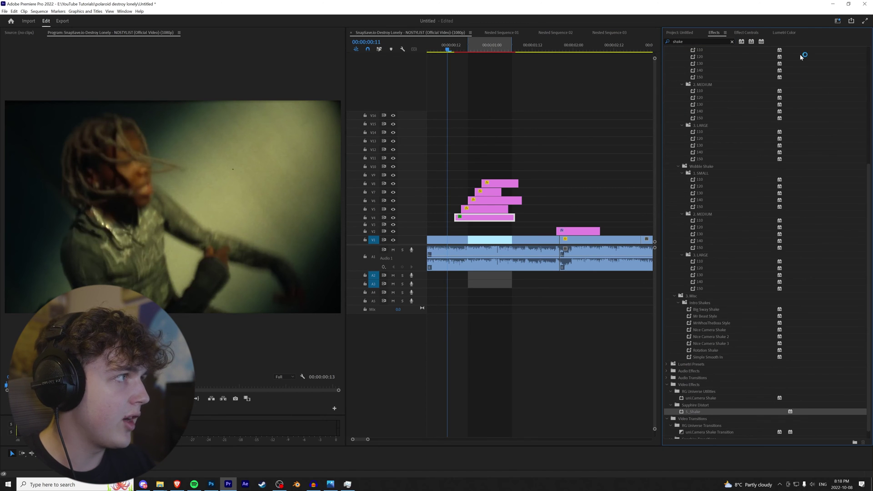
{"action": "left_click", "coordinate": [755, 33]}
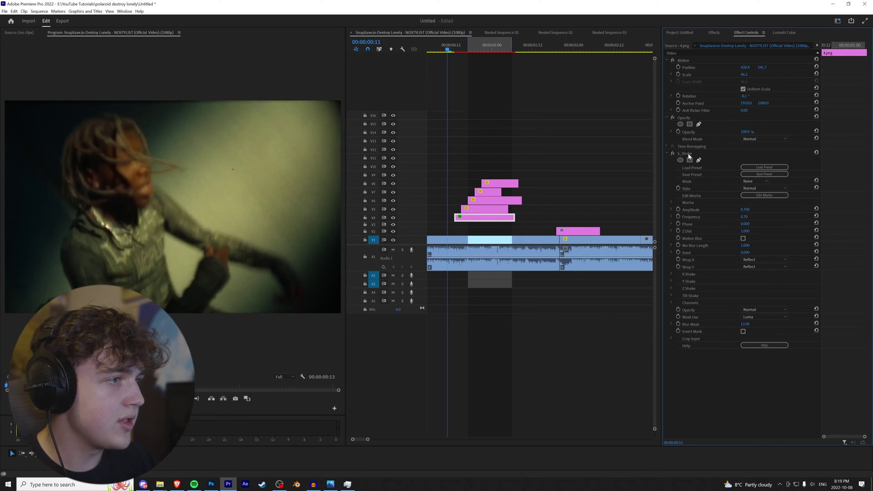
- Copy the V4 clip's S_Shake effect and paste it onto the polaroid clips on V5–V8, without opacity or time remapping
{"action": "left_click", "coordinate": [497, 218]}
{"action": "left_click_drag", "start_coordinate": [534, 152], "coordinate": [457, 222]}
{"action": "key", "text": "ctrl+alt+v"}
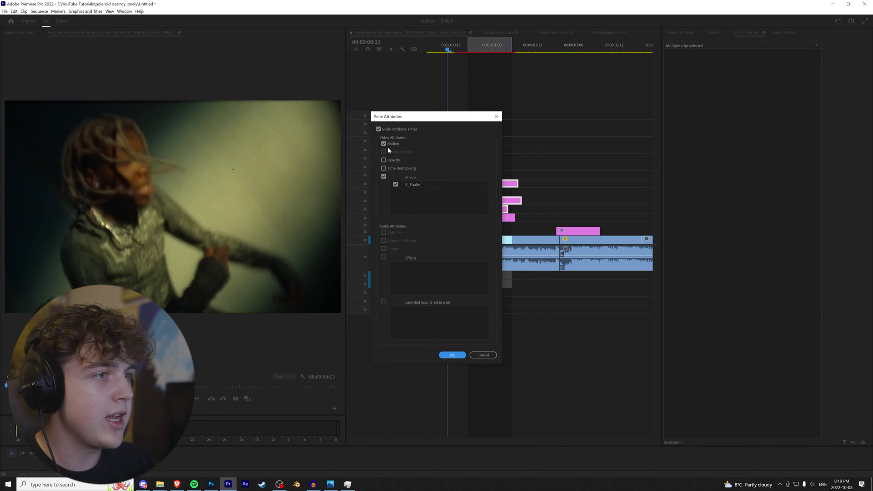
{"action": "left_click", "coordinate": [455, 355]}
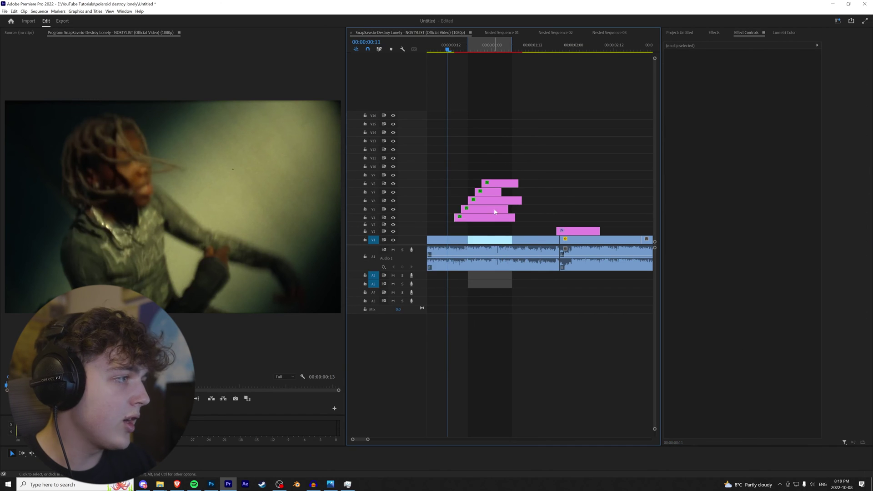
- Vary the S_Shake amplitude or frequency on each polaroid clip from V5 to V8, giving V8 an amplitude of 0.900
{"action": "left_click", "coordinate": [484, 209]}
{"action": "left_click", "coordinate": [749, 217]}
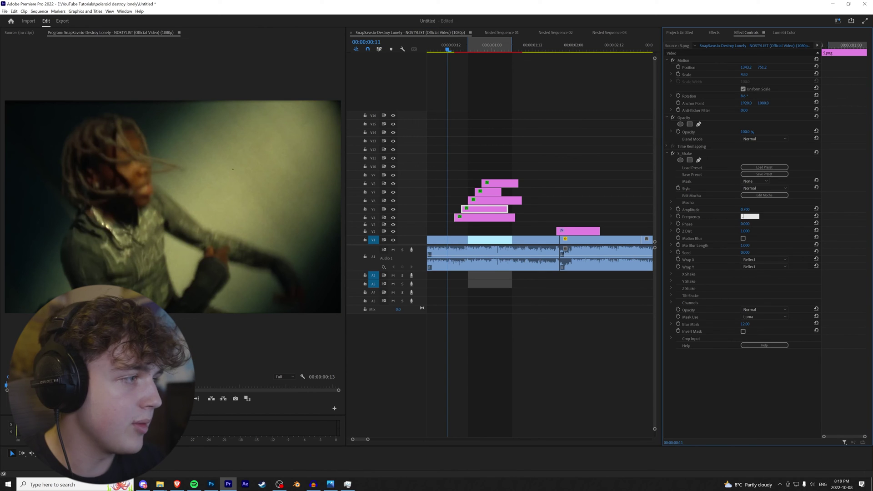
{"action": "left_click", "coordinate": [496, 201]}
{"action": "left_click", "coordinate": [747, 210]}
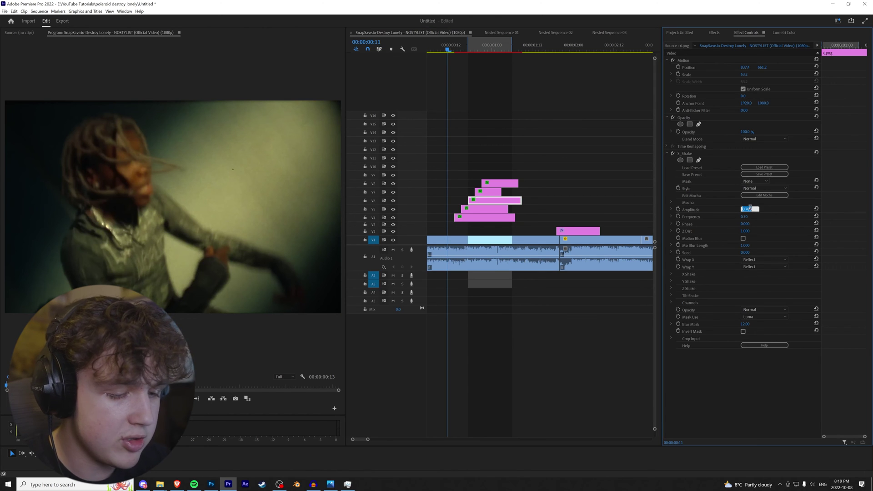
{"action": "left_click", "coordinate": [488, 192]}
{"action": "left_click", "coordinate": [750, 217]}
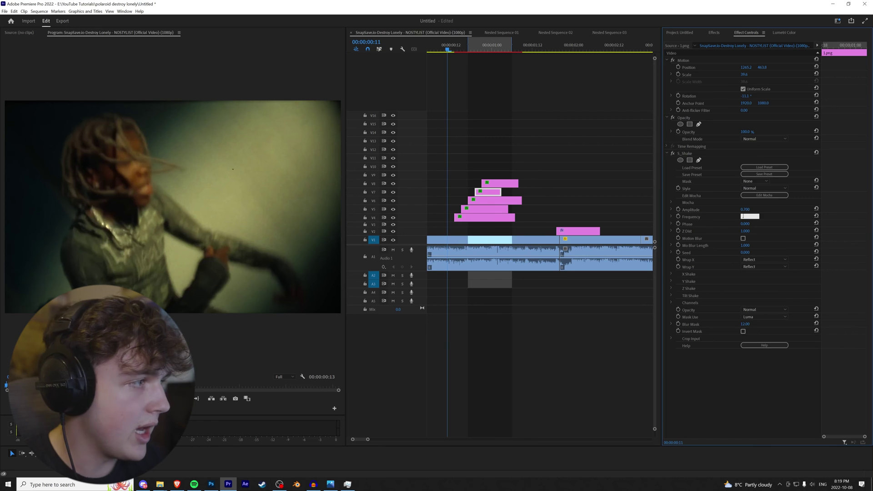
{"action": "left_click", "coordinate": [499, 183]}
{"action": "left_click", "coordinate": [747, 210]}
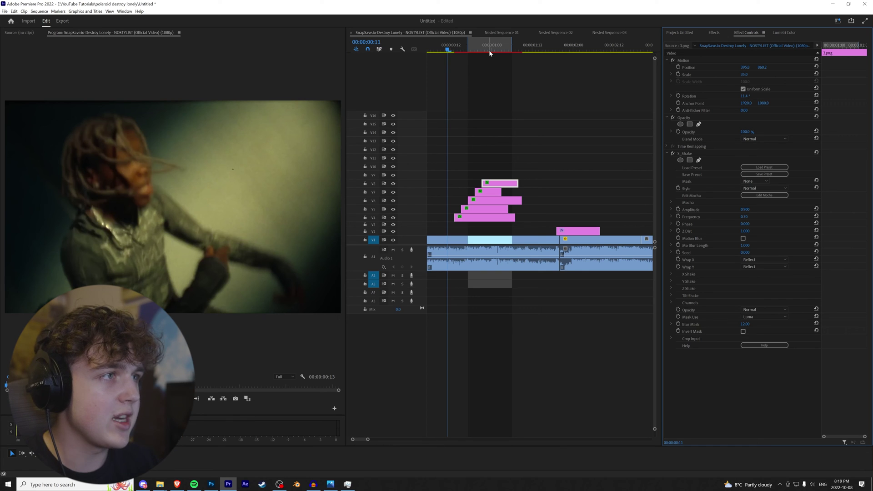
- Scrub through the shaking polaroid stack and play the sequence to review the motion
{"action": "left_click", "coordinate": [465, 50]}
{"action": "left_click_drag", "start_coordinate": [467, 50], "coordinate": [549, 50]}
{"action": "scroll", "coordinate": [483, 123], "scroll_direction": "down", "scroll_amount": 3}
{"action": "left_click_drag", "start_coordinate": [477, 49], "coordinate": [466, 48]}
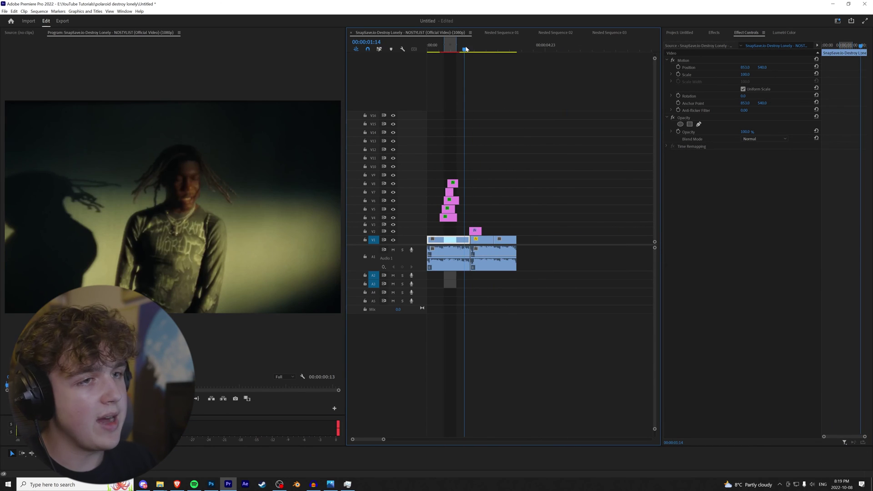
{"action": "key", "text": "space"}
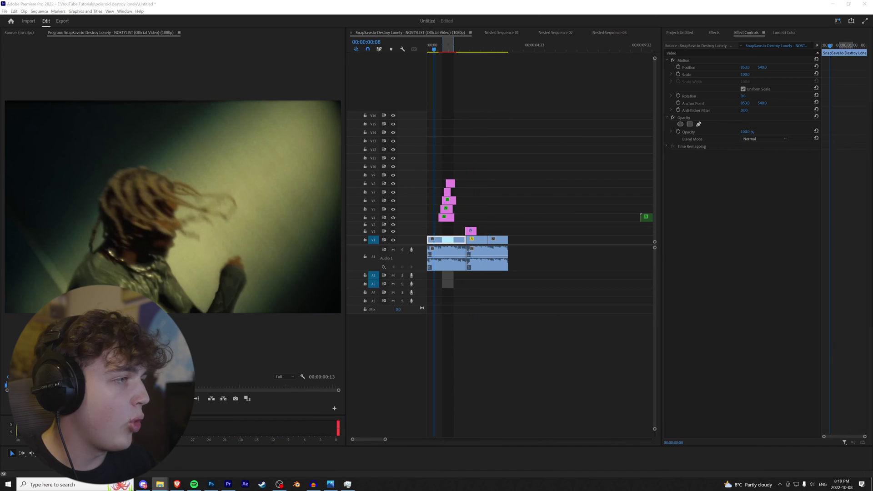
- Switch to File Explorer, open the Essential Sound Pack's Camera & Shutters folder and place #Camera ALL-IN-ONE on audio track A5
{"action": "left_click_drag", "start_coordinate": [872, 129], "coordinate": [621, 55]}
{"action": "double_click", "coordinate": [500, 185]}
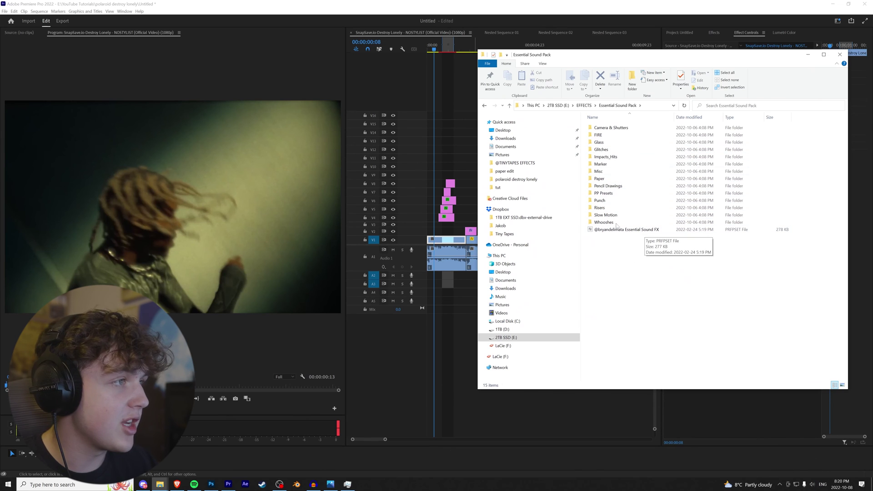
{"action": "double_click", "coordinate": [640, 128]}
{"action": "left_click", "coordinate": [652, 130]}
{"action": "left_click_drag", "start_coordinate": [638, 132], "coordinate": [457, 301]}
- Place #Paper ALL-IN-ONE and #Whooshes ALL-IN-ONE from the sound pack on audio tracks A6 and A7
{"action": "key", "text": "alt+Left"}
{"action": "double_click", "coordinate": [634, 178]}
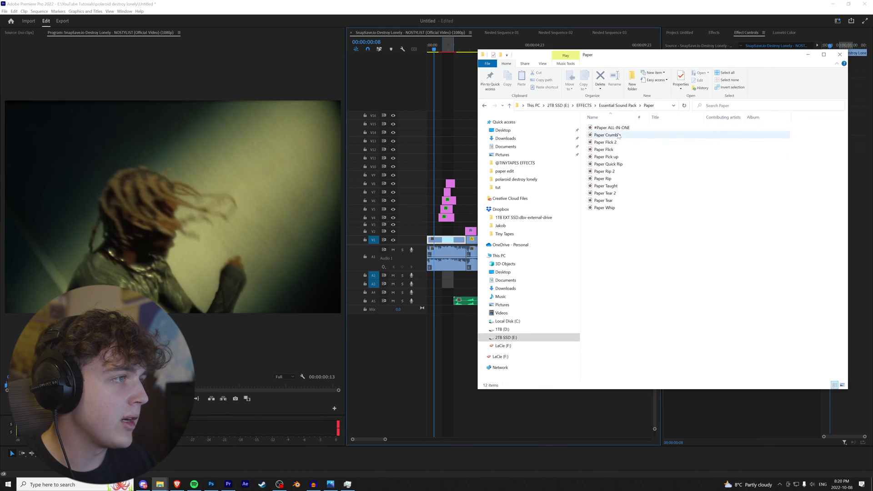
{"action": "left_click", "coordinate": [637, 130]}
{"action": "left_click_drag", "start_coordinate": [638, 129], "coordinate": [458, 338]}
- Move the spare clips that follow the edit further along the timeline, clear of the new sound files
{"action": "key", "text": "backslash"}
{"action": "left_click_drag", "start_coordinate": [484, 155], "coordinate": [609, 291]}
{"action": "left_click_drag", "start_coordinate": [525, 244], "coordinate": [642, 248]}
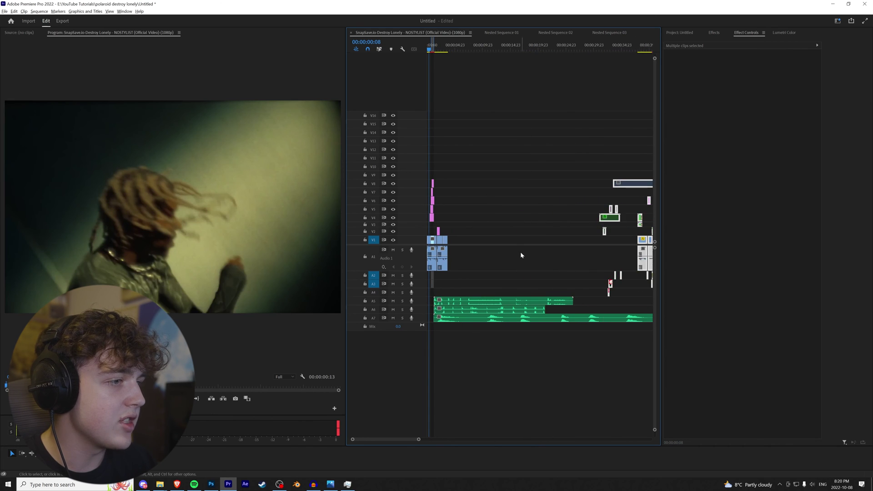
- Disable the paper and whoosh audio clips, and move the camera audio past the end of the video
{"action": "key", "text": "equal"}
{"action": "key", "text": "equal"}
{"action": "left_click", "coordinate": [500, 309]}
{"action": "left_click", "coordinate": [492, 319]}
{"action": "key", "text": "shift+e"}
{"action": "left_click_drag", "start_coordinate": [490, 301], "coordinate": [524, 301]}
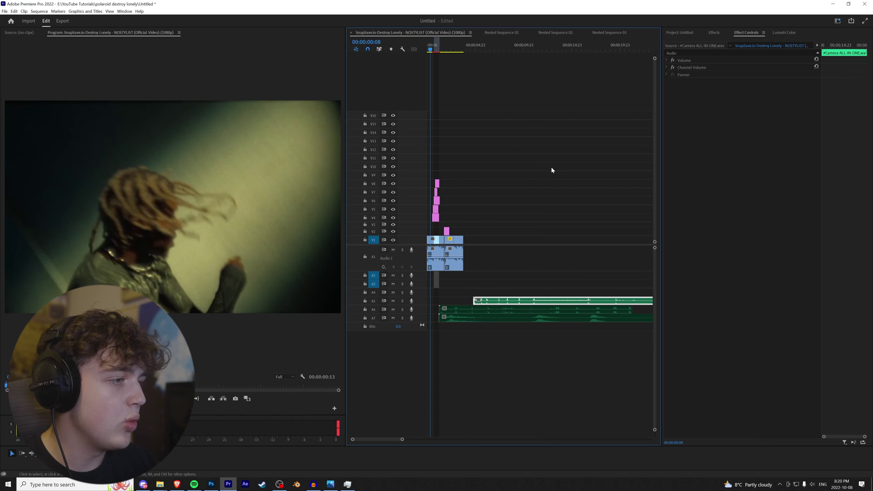
- Cut a shutter sound out of the camera audio and place it on A3 beneath the V2 polaroid
{"action": "scroll", "coordinate": [548, 160], "scroll_direction": "down", "scroll_amount": 1}
{"action": "left_click_drag", "start_coordinate": [496, 49], "coordinate": [490, 50]}
{"action": "key", "text": "equal"}
{"action": "key", "text": "equal"}
{"action": "key", "text": "c"}
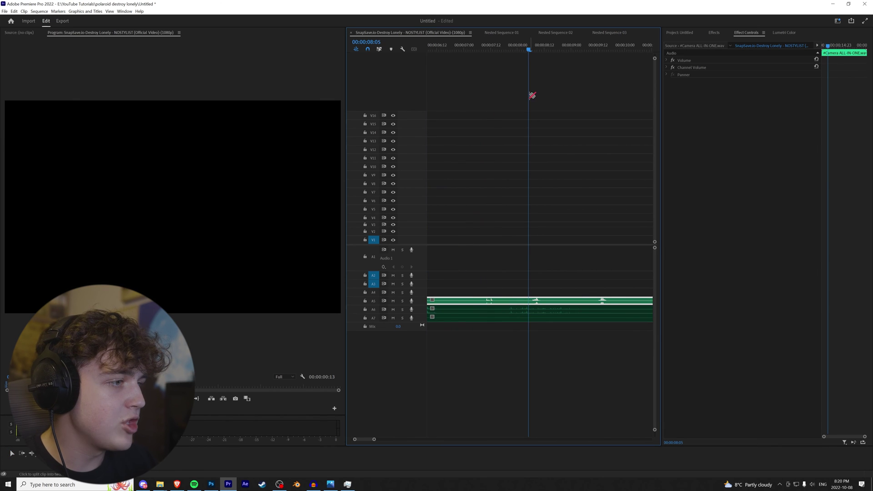
{"action": "left_click", "coordinate": [530, 301]}
{"action": "key", "text": "v"}
{"action": "key", "text": "minus"}
{"action": "key", "text": "minus"}
{"action": "left_click_drag", "start_coordinate": [546, 301], "coordinate": [444, 293]}
- Cut a section out of the paper audio and place it on A4 beneath the polaroid stack
{"action": "scroll", "coordinate": [460, 307], "scroll_direction": "up", "scroll_amount": 2}
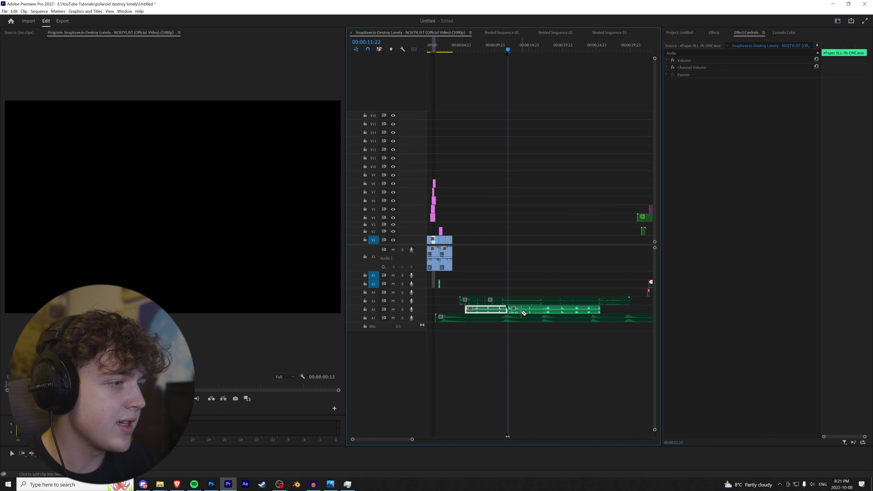
{"action": "left_click_drag", "start_coordinate": [512, 308], "coordinate": [439, 294]}
{"action": "scroll", "coordinate": [442, 306], "scroll_direction": "up", "scroll_amount": 6}
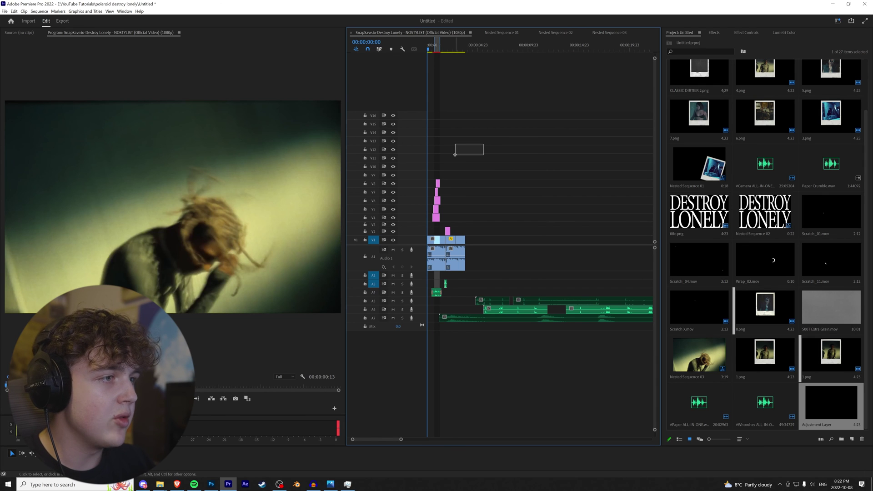
- Duplicate all the video clips onto V10 and the tracks above, and nest the copies
{"action": "left_click_drag", "start_coordinate": [410, 234], "coordinate": [409, 164]}
{"action": "right_click", "coordinate": [435, 167]}
{"action": "left_click", "coordinate": [455, 309]}
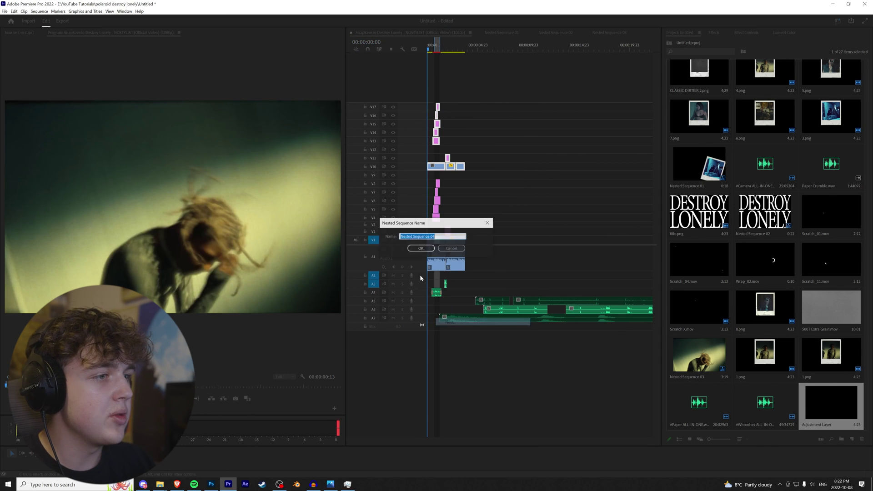
{"action": "left_click", "coordinate": [699, 41]}
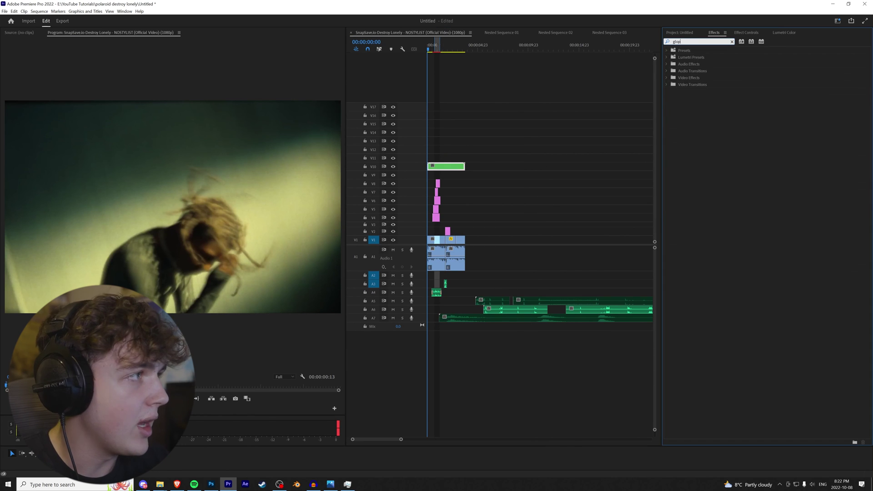
{"action": "type", "text": "g"}
{"action": "key", "text": "BackSpace"}
{"action": "type", "text": "glow"}
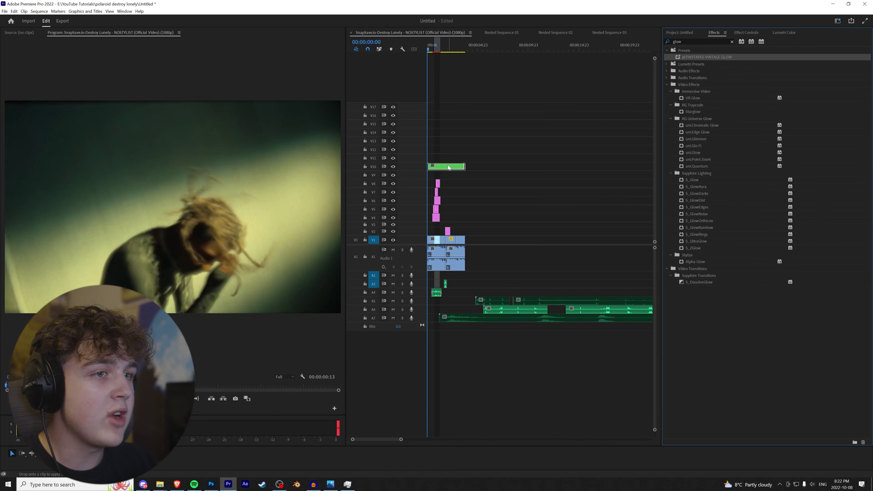
{"action": "left_click_drag", "start_coordinate": [449, 167], "coordinate": [452, 166]}
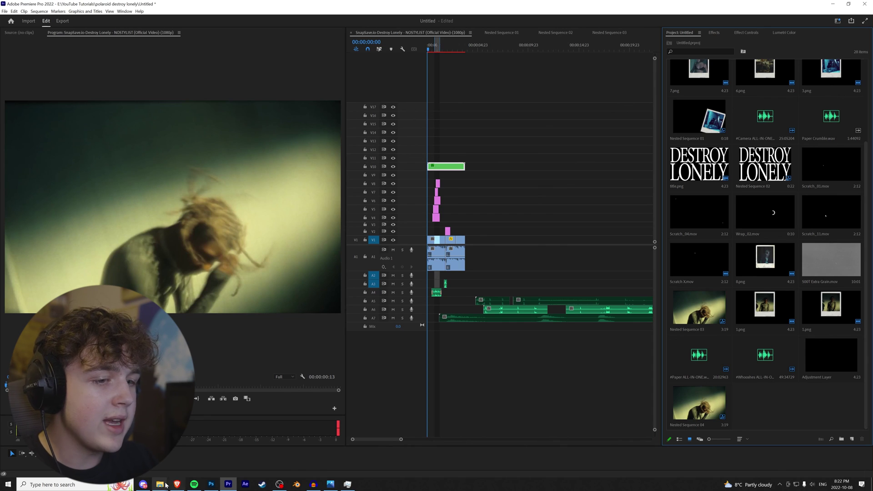
- Trim 500T Extra Grain.mov, laid over the nest on V11, to the nest's length and set its blend mode to Overlay
{"action": "mouse_move", "coordinate": [160, 484]}
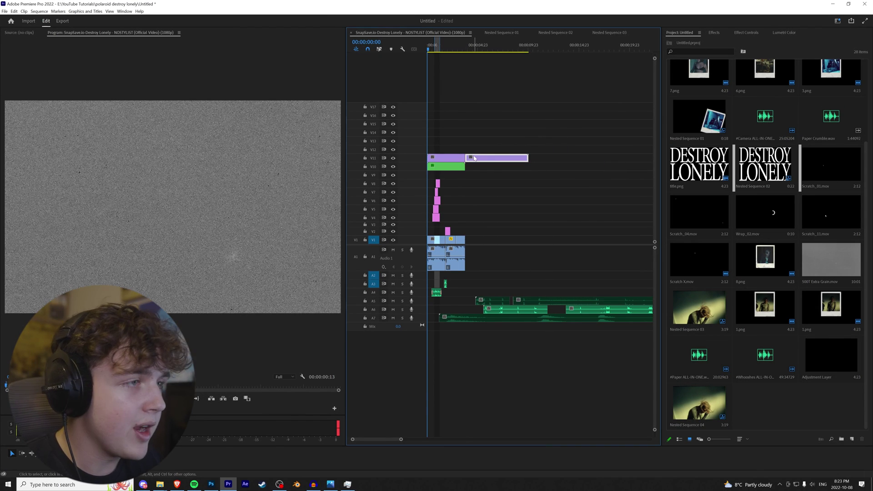
{"action": "key", "text": "Delete"}
{"action": "left_click", "coordinate": [746, 33]}
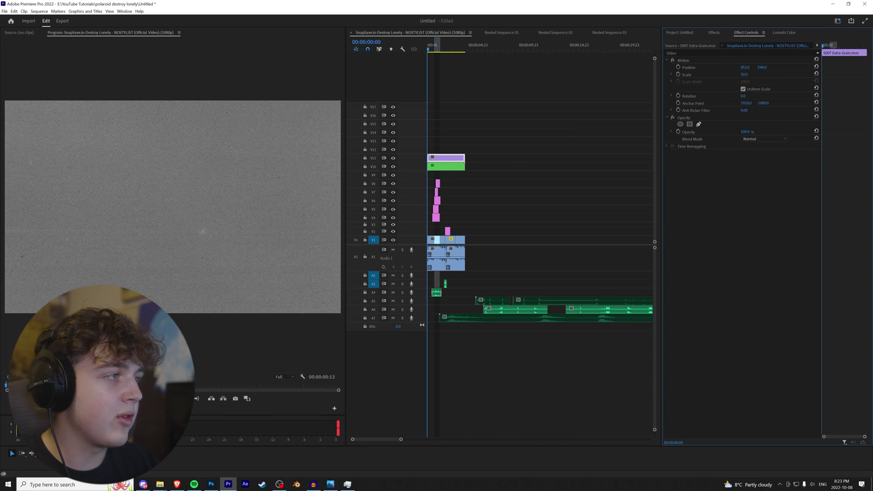
{"action": "left_click", "coordinate": [757, 139]}
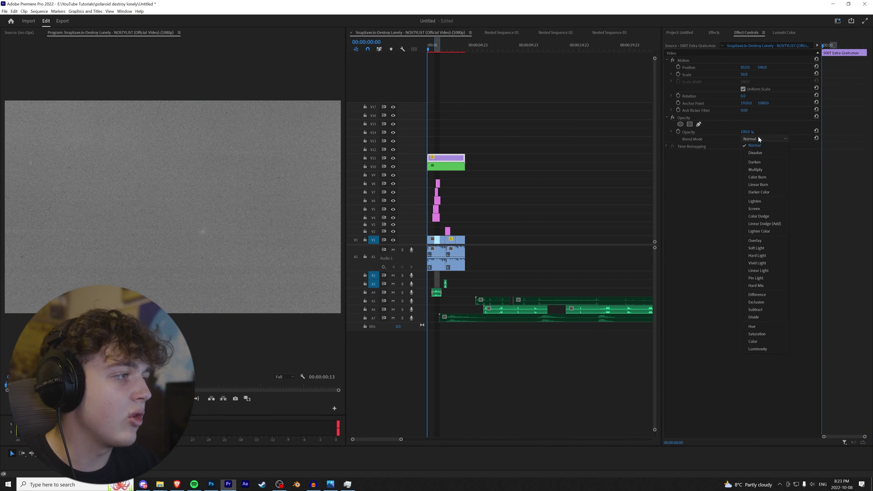
{"action": "left_click", "coordinate": [766, 241]}
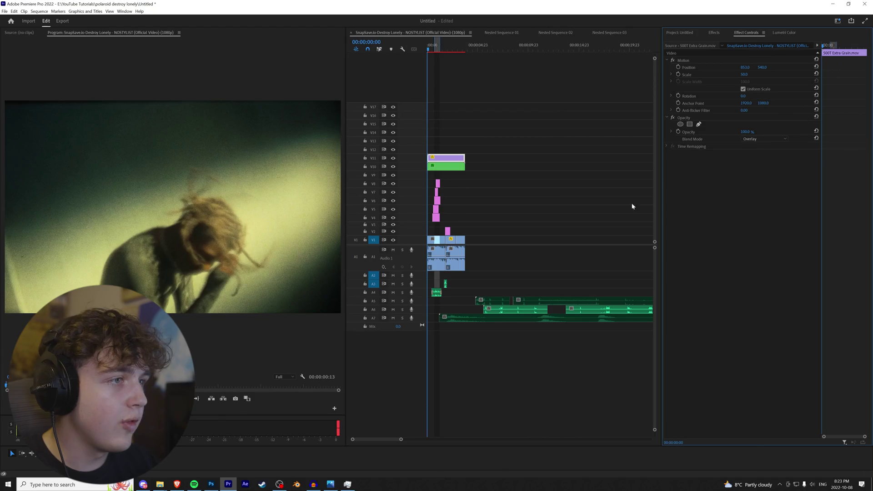